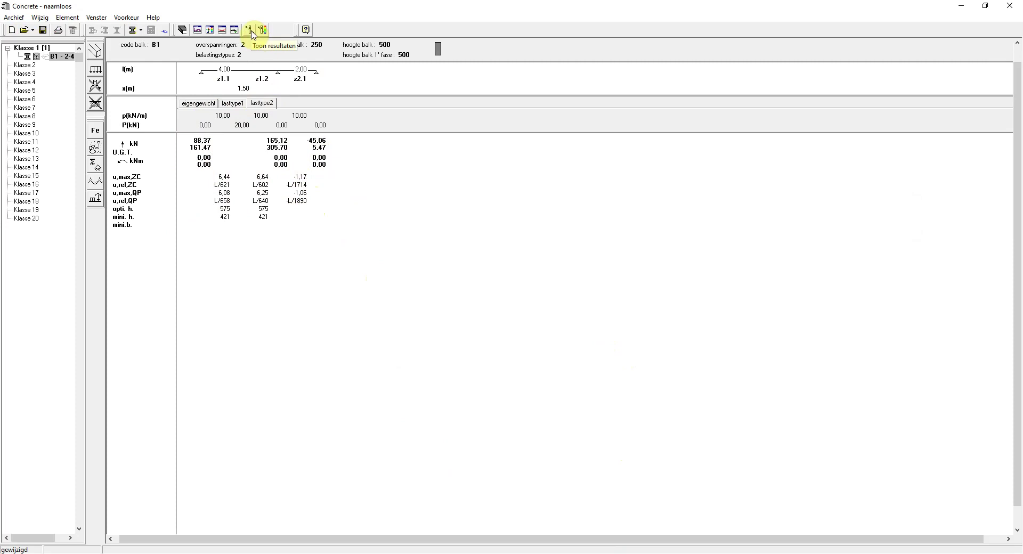
# Hide the cracked deflection results (gescheurde doorbuiging) in the load scheme window.
pyautogui.click(262, 29)
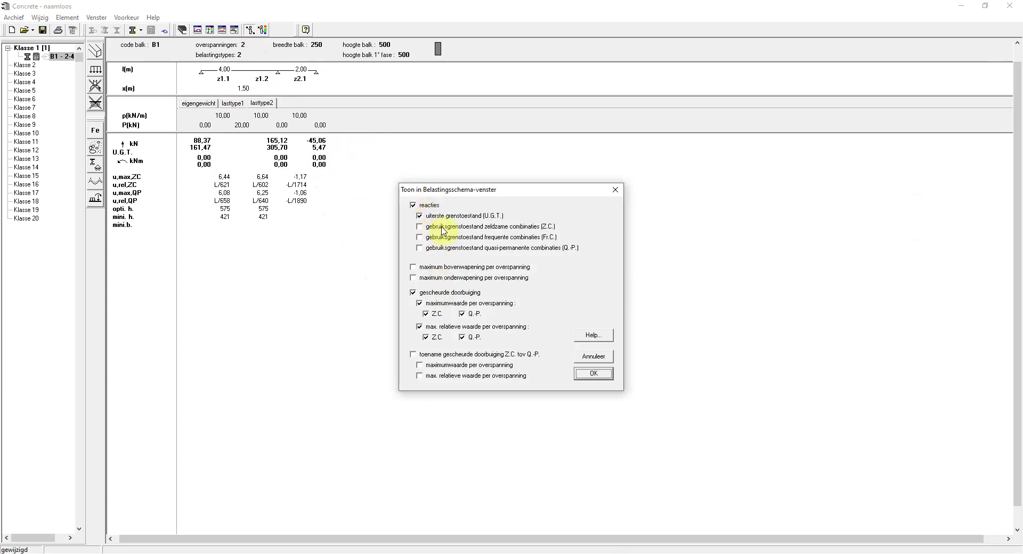
pyautogui.click(413, 292)
pyautogui.click(591, 373)
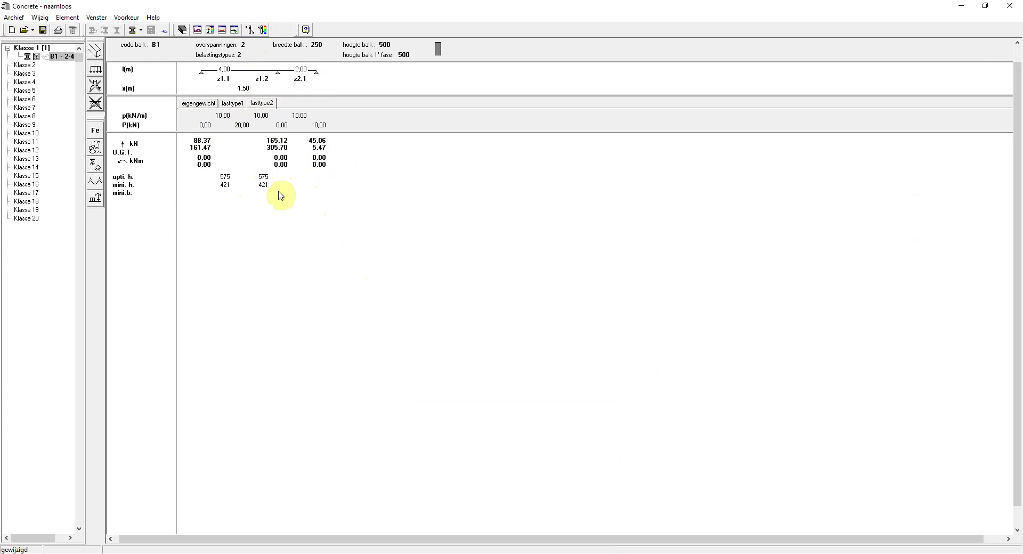
# Show the beam's graphs and view a close-up of the U.G.T. moment line, moving from zone z1.1 to zone z2.1.
pyautogui.click(210, 29)
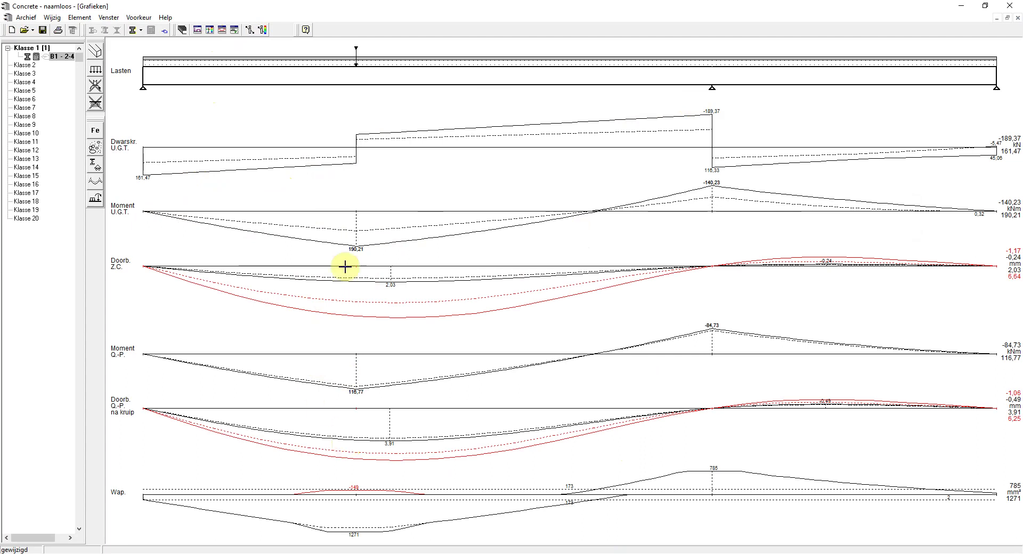
pyautogui.click(345, 222)
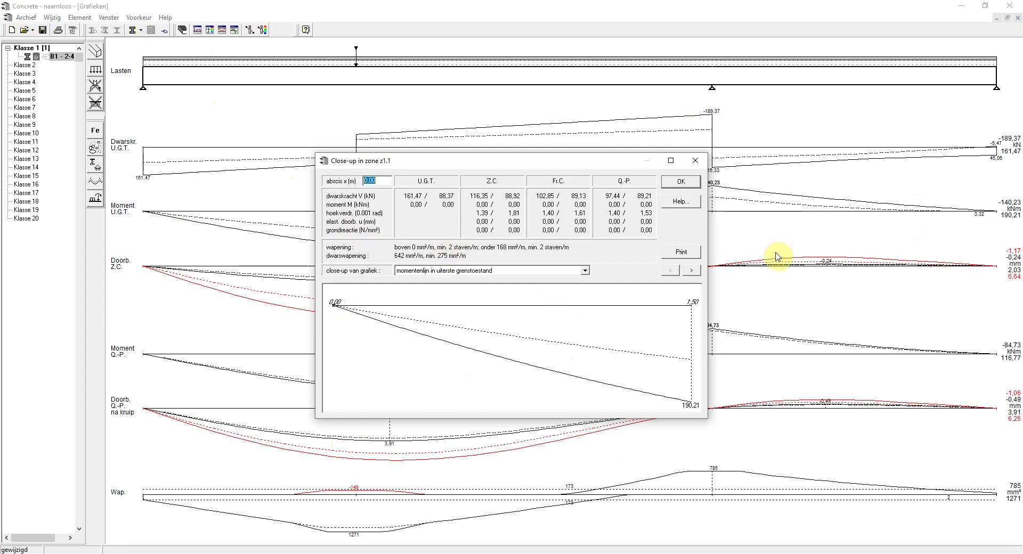
pyautogui.click(691, 270)
pyautogui.click(691, 271)
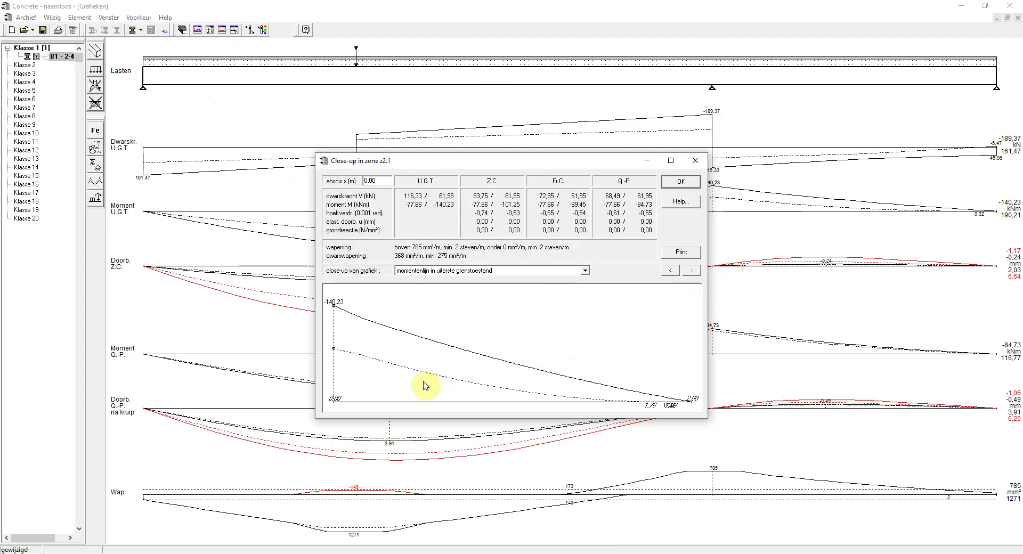
# Inspect the U.G.T. moment line in zone z2.1 at several points, including abscissa 0.5 m, and close the close-up.
pyautogui.click(430, 381)
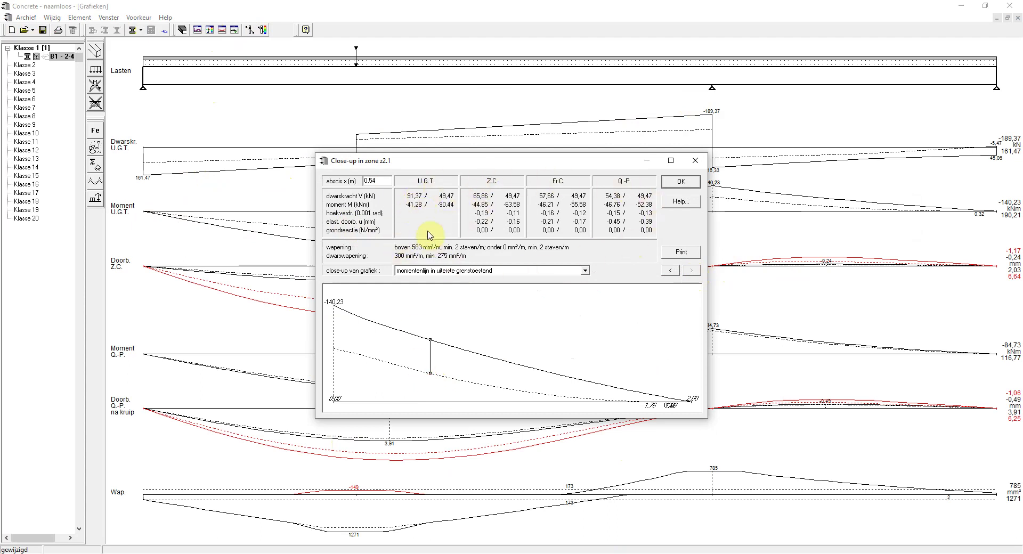
pyautogui.click(521, 384)
pyautogui.moveTo(385, 181); pyautogui.dragTo(359, 182)
pyautogui.write('0.5')
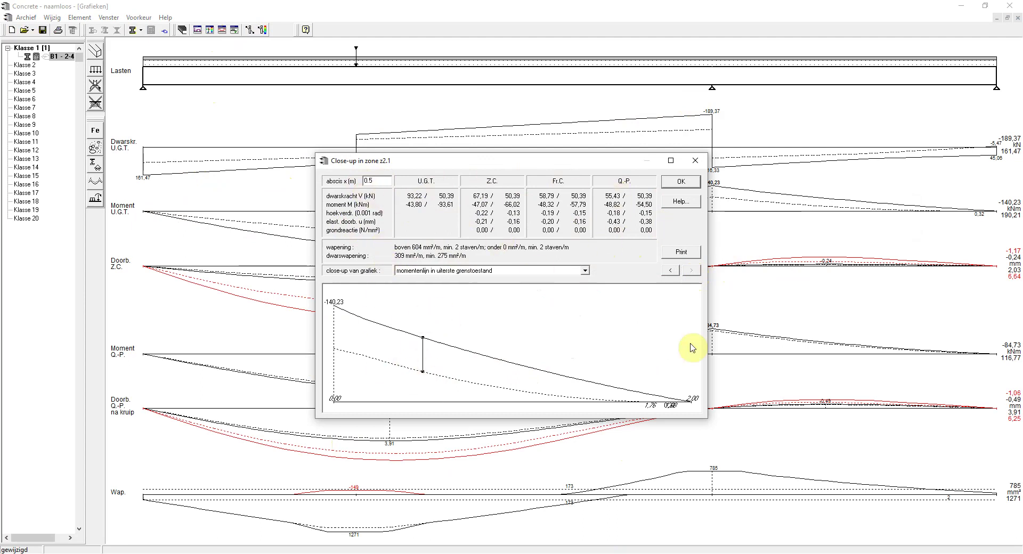
pyautogui.click(681, 182)
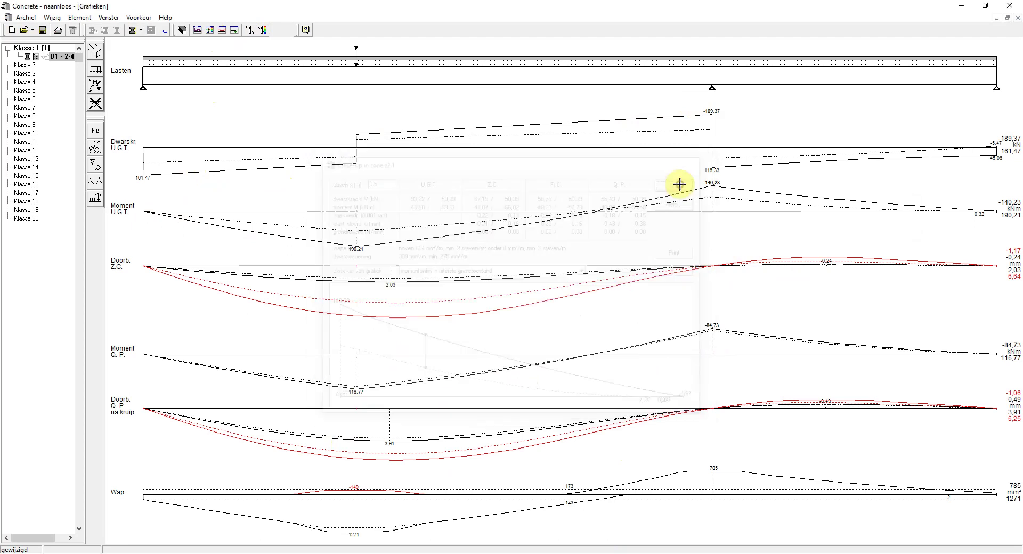
# Examine the reinforcement sketches of spans 1 and 2, and return to the load scheme.
pyautogui.click(222, 30)
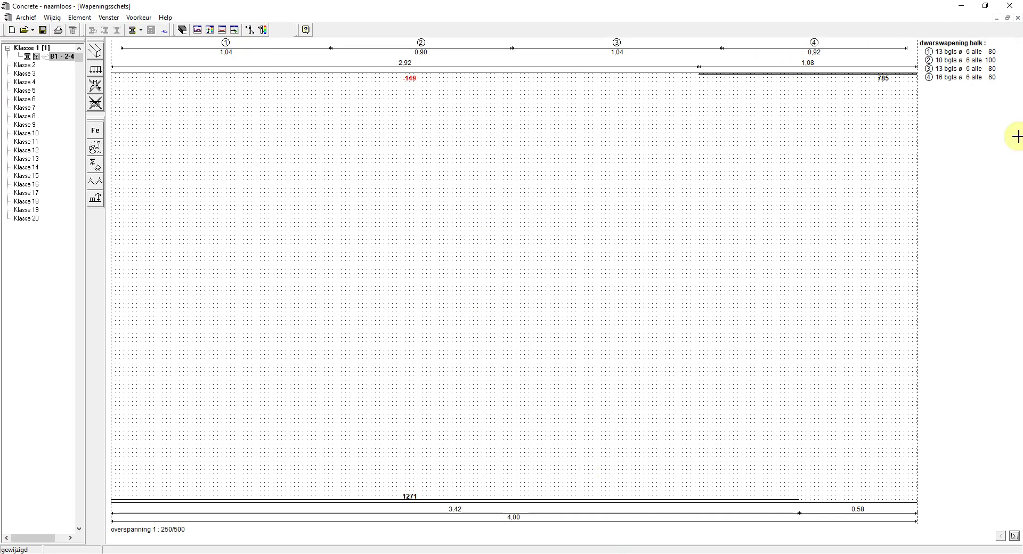
pyautogui.click(1013, 535)
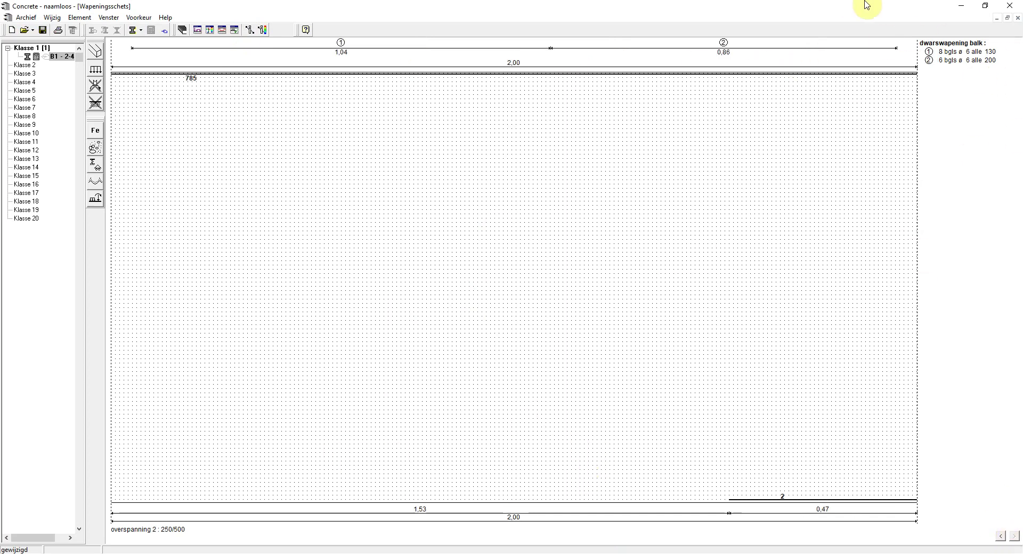
pyautogui.click(197, 31)
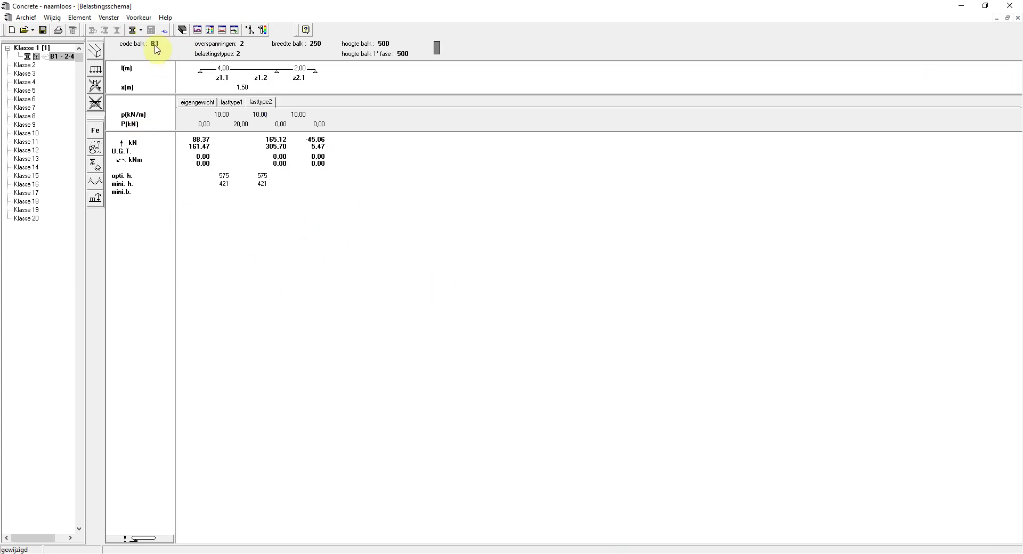
# Create a new beam B2 with 3 spans, 140 mm width, 390 mm height and 2 load types.
pyautogui.click(132, 31)
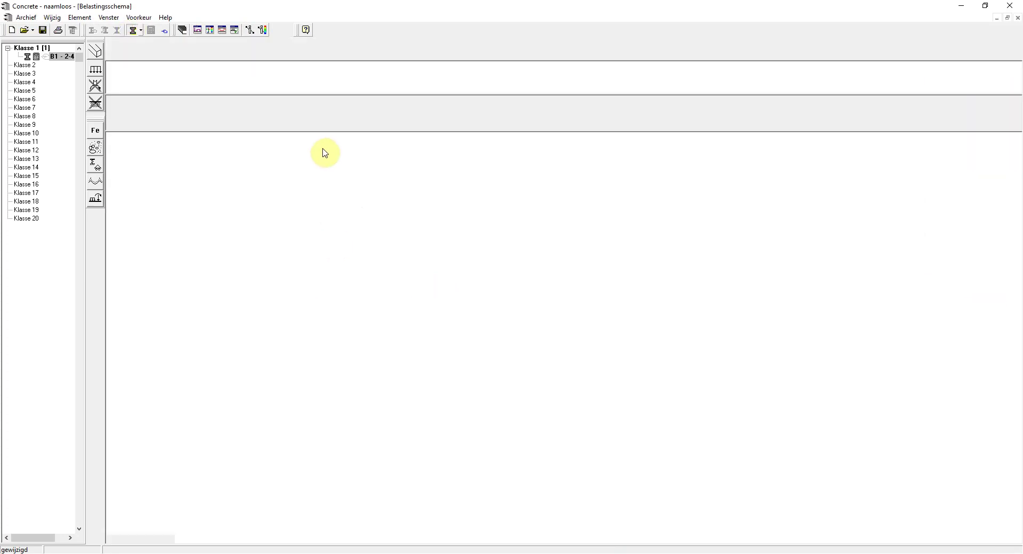
pyautogui.write('B2')
pyautogui.press('Return')
pyautogui.write('3')
pyautogui.press('Return')
pyautogui.write('140')
pyautogui.press('Return')
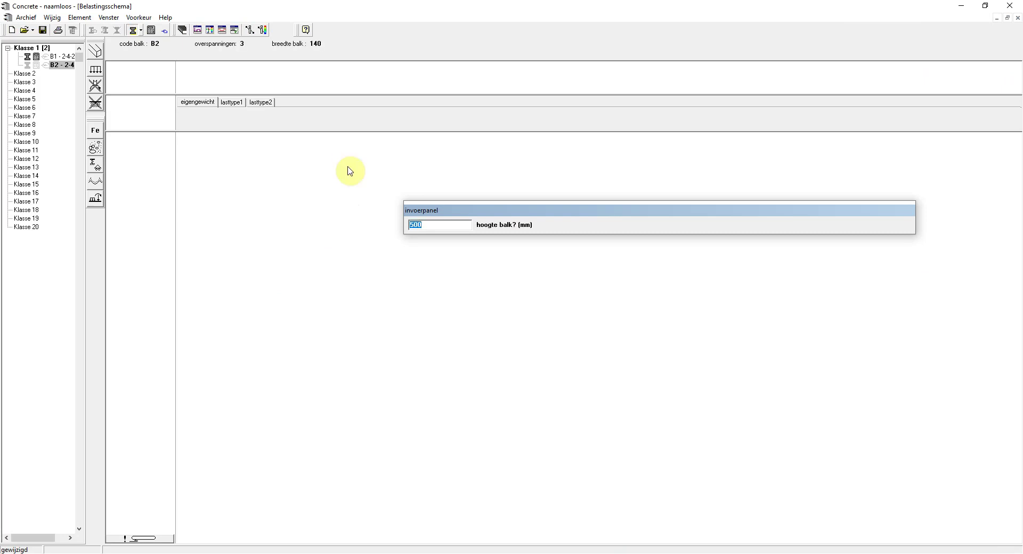
pyautogui.write('390')
pyautogui.press('Return')
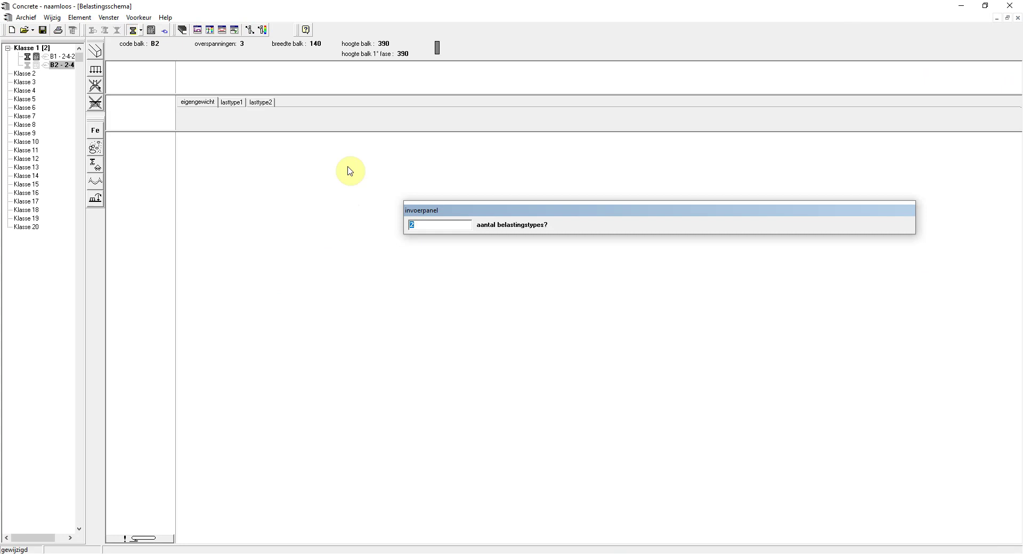
pyautogui.press('Return')
# Set the first span's length to 5.4 m and its lasttype1 distributed load to 12 kN/m.
pyautogui.write('5,4')
pyautogui.press('Return')
pyautogui.press('Return')
pyautogui.write('12')
pyautogui.press('Return')
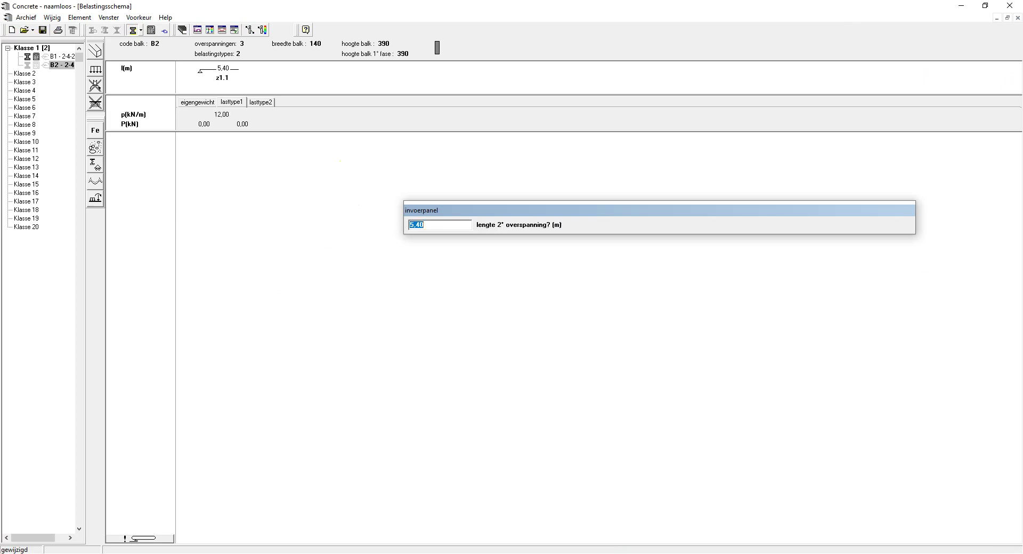
# Enter lengths of 2 m and 3.9 m for the second and third spans, accepting 12 kN/m for lasttype1 on both.
pyautogui.write('2')
pyautogui.press('Return')
pyautogui.press('Return')
pyautogui.press('Return')
pyautogui.write('3.9')
pyautogui.press('Return')
pyautogui.press('Return')
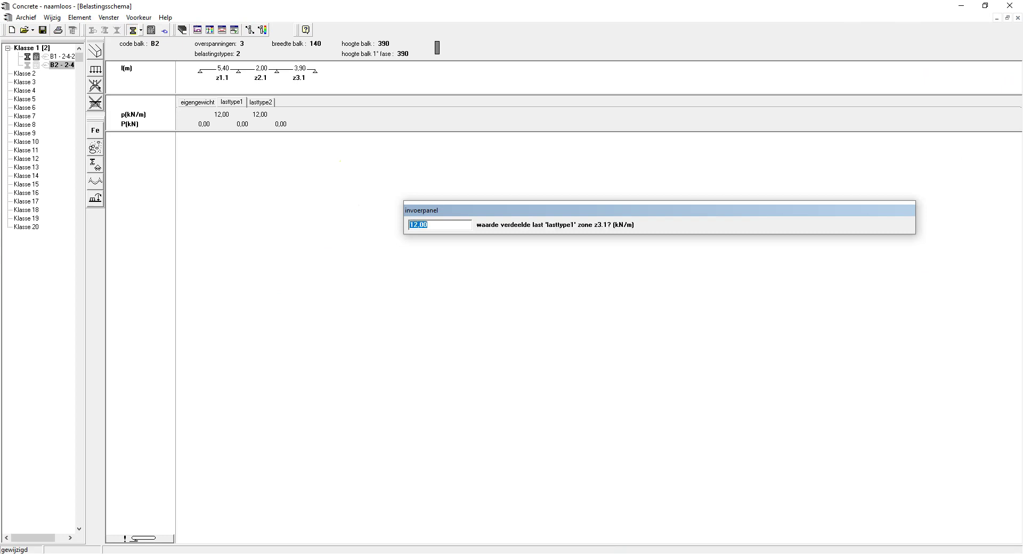
pyautogui.press('Return')
# Set the lasttype2 distributed load to 4 kN/m on all three spans and let the beam calculate.
pyautogui.write('4')
pyautogui.press('Return')
pyautogui.press('Return')
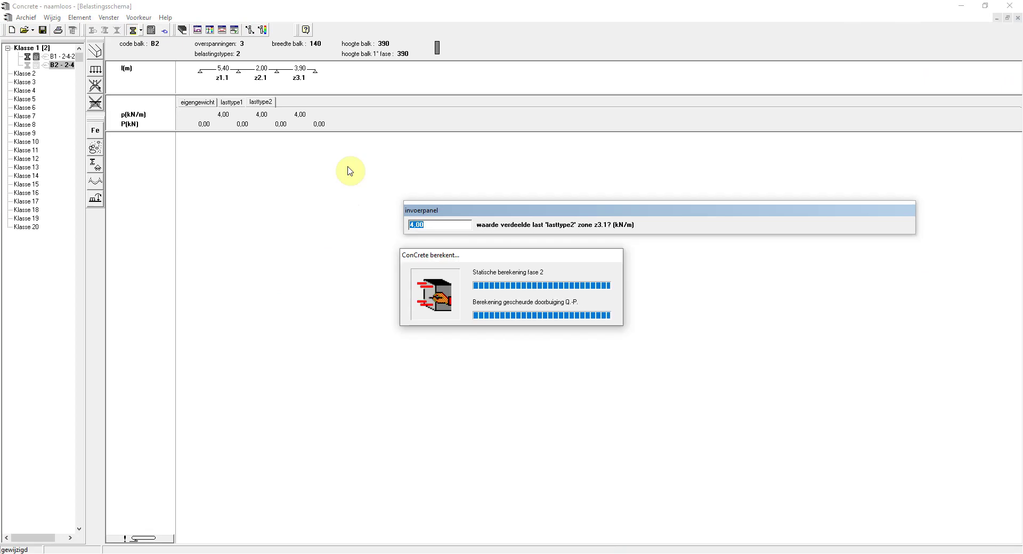
pyautogui.press('Return')
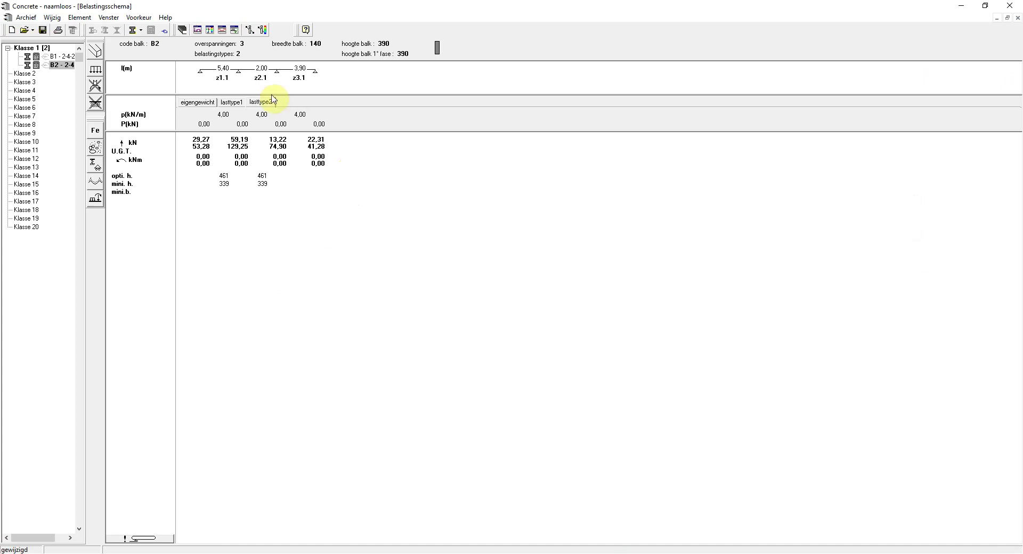
# Set the second span's length to 2.5 m.
pyautogui.click(261, 73)
pyautogui.write('2.5')
pyautogui.press('Return')
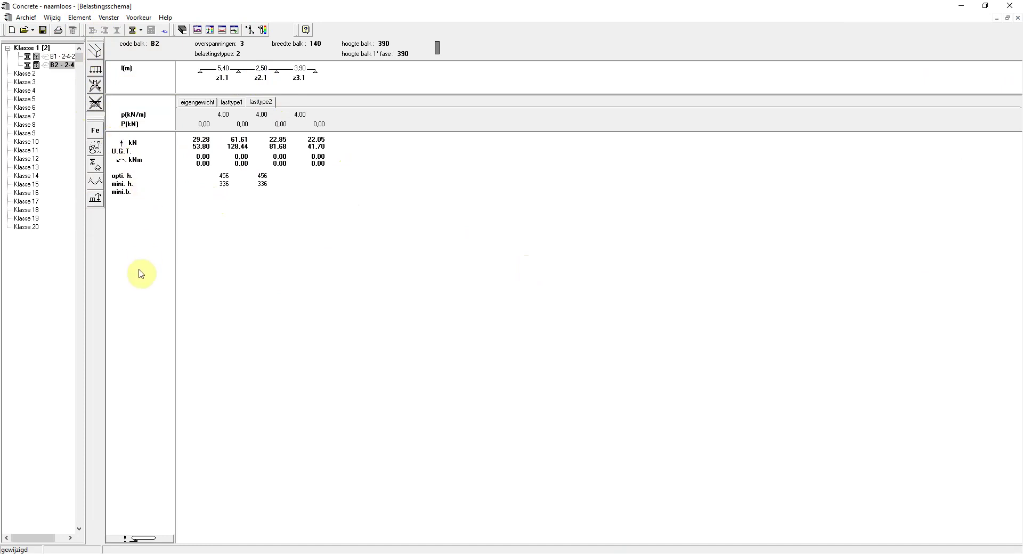
# Review the steel settings for beams and close them without changes.
pyautogui.click(95, 131)
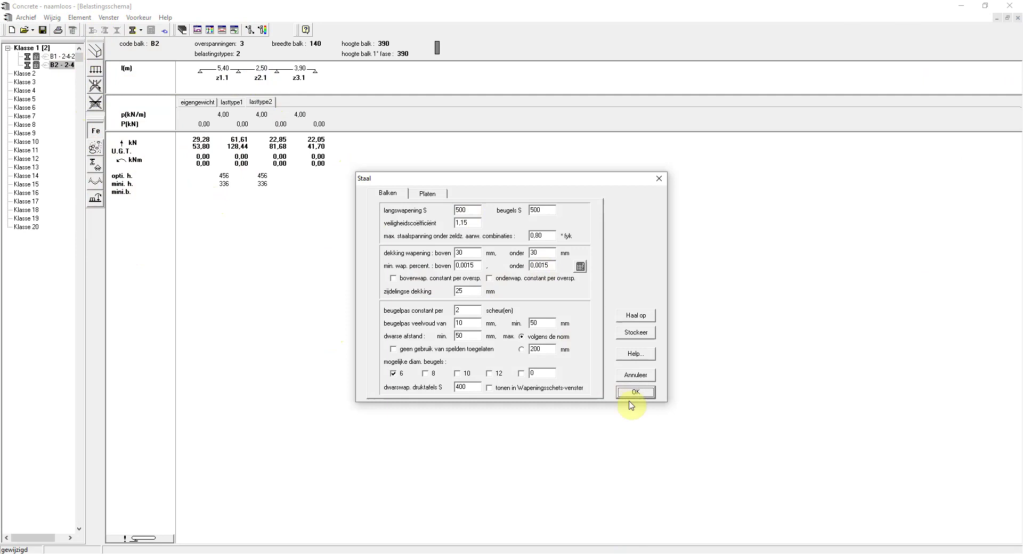
pyautogui.click(639, 377)
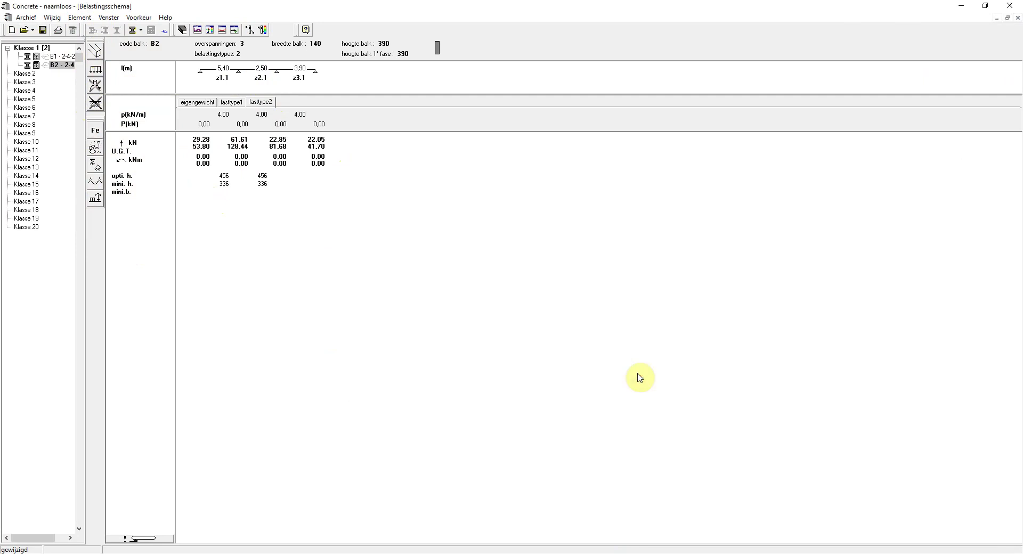
# Set the concrete's characteristic compressive strength fck to 30 N/mm² for both phases.
pyautogui.click(97, 150)
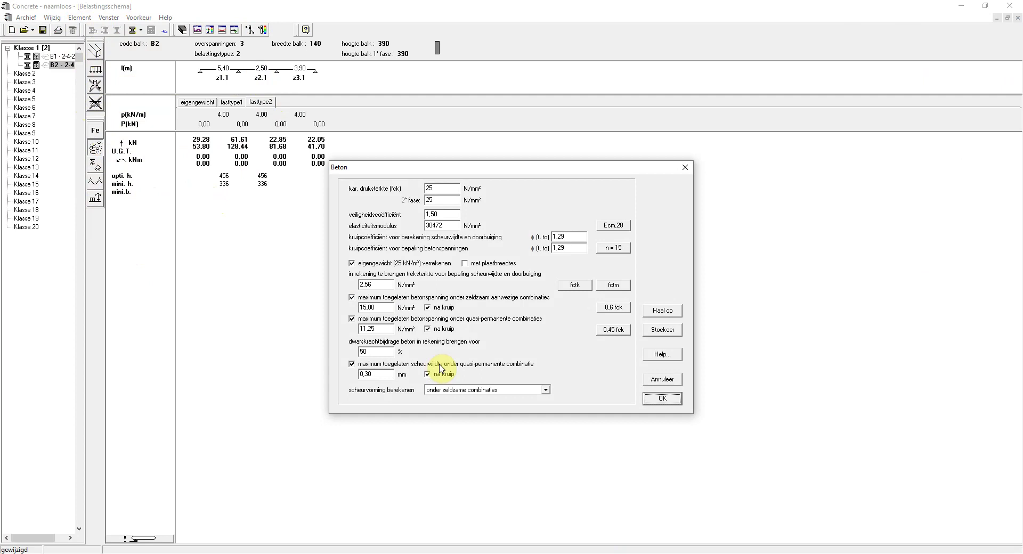
pyautogui.click(438, 188)
pyautogui.doubleClick(438, 188)
pyautogui.write('30')
pyautogui.doubleClick(441, 200)
pyautogui.write('30')
# Recompute the concrete values with Ecm,28, n = 15, fctm, 0,6 fck and 0,45 fck, and apply them to the active beam only.
pyautogui.click(617, 227)
pyautogui.click(616, 247)
pyautogui.click(616, 286)
pyautogui.click(614, 308)
pyautogui.click(614, 331)
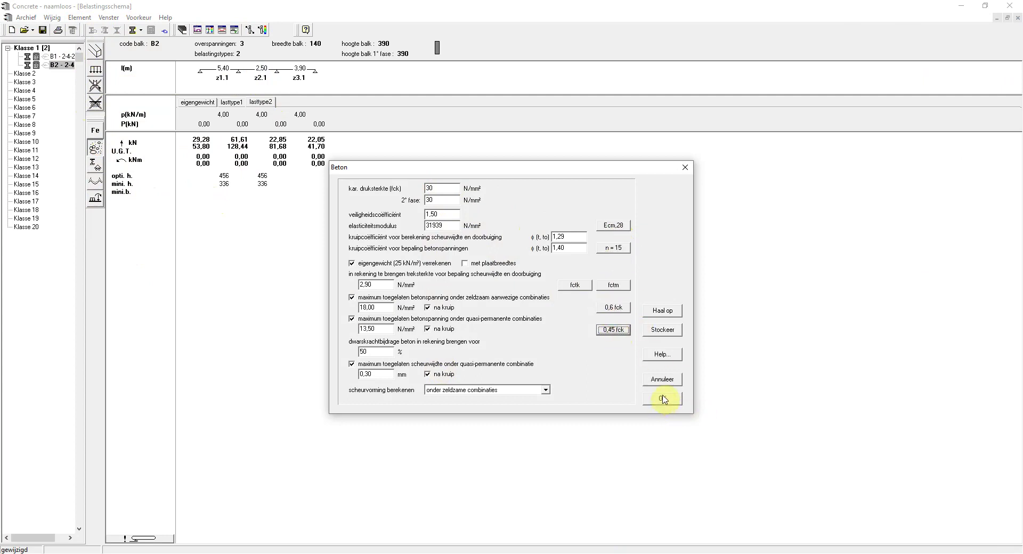
pyautogui.click(664, 399)
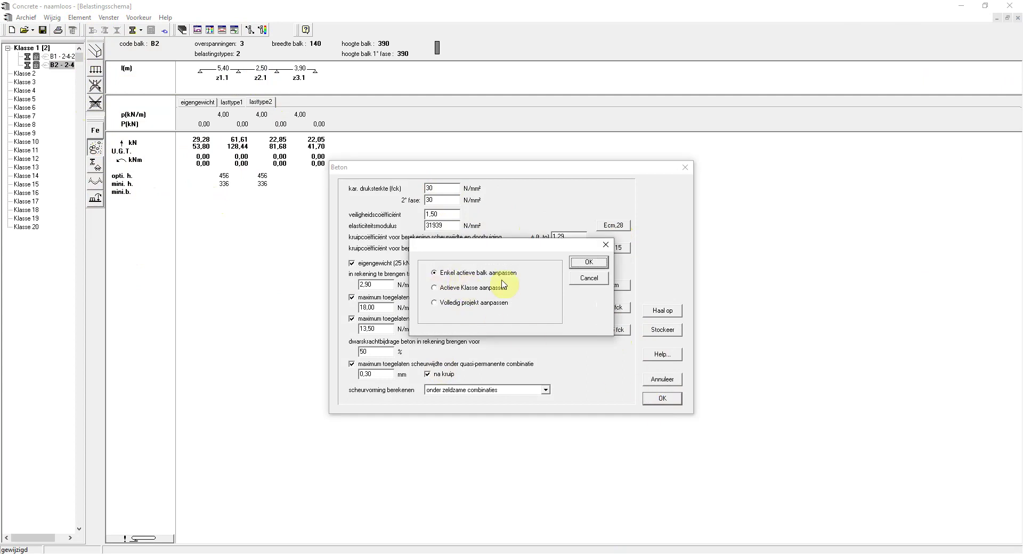
pyautogui.click(586, 264)
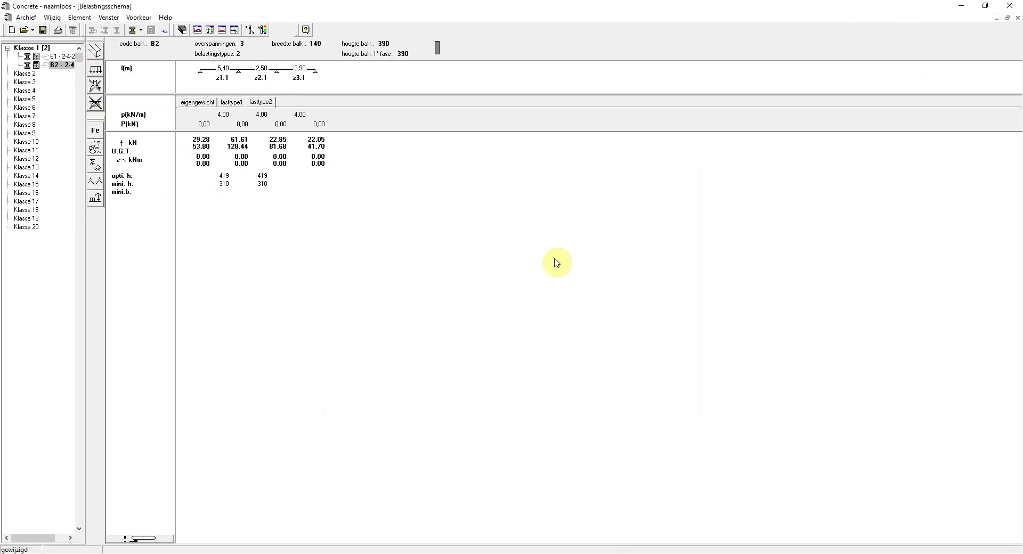
# Review the standard support settings for bearing and fixity and close them without changes.
pyautogui.click(95, 164)
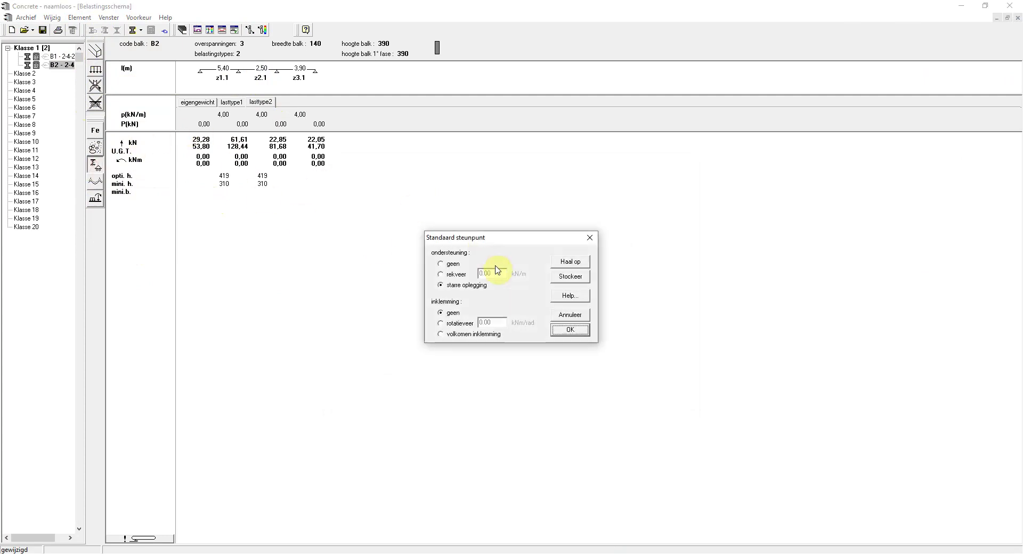
pyautogui.click(564, 318)
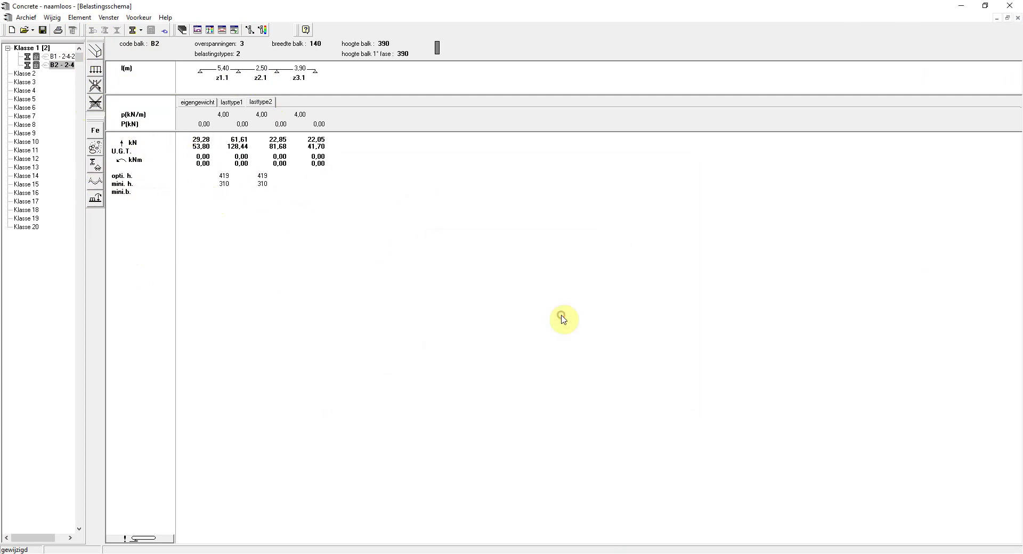
# Enable a 15% moment reduction with redistribution at the intermediate supports and fixed ends.
pyautogui.click(95, 181)
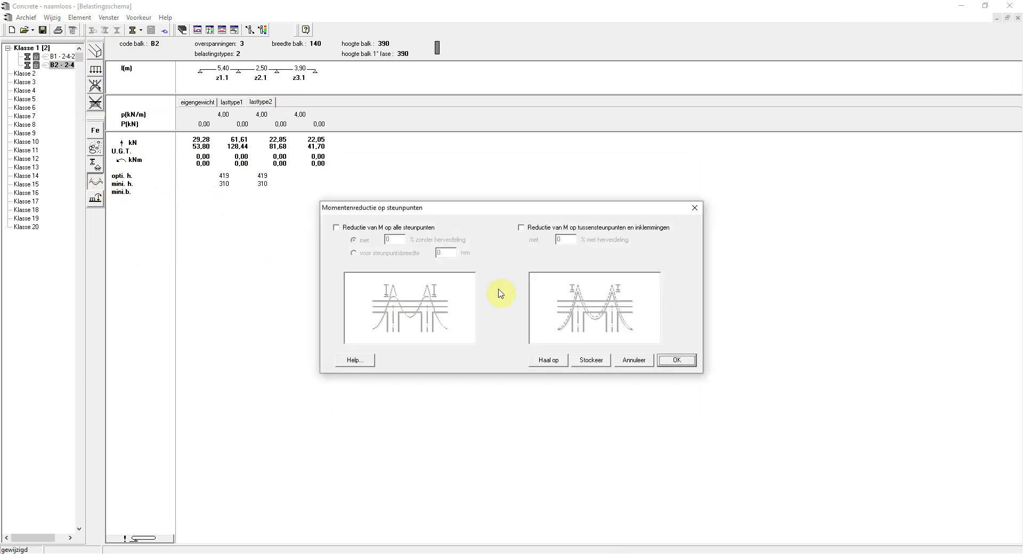
pyautogui.click(527, 229)
pyautogui.click(558, 239)
pyautogui.write('15')
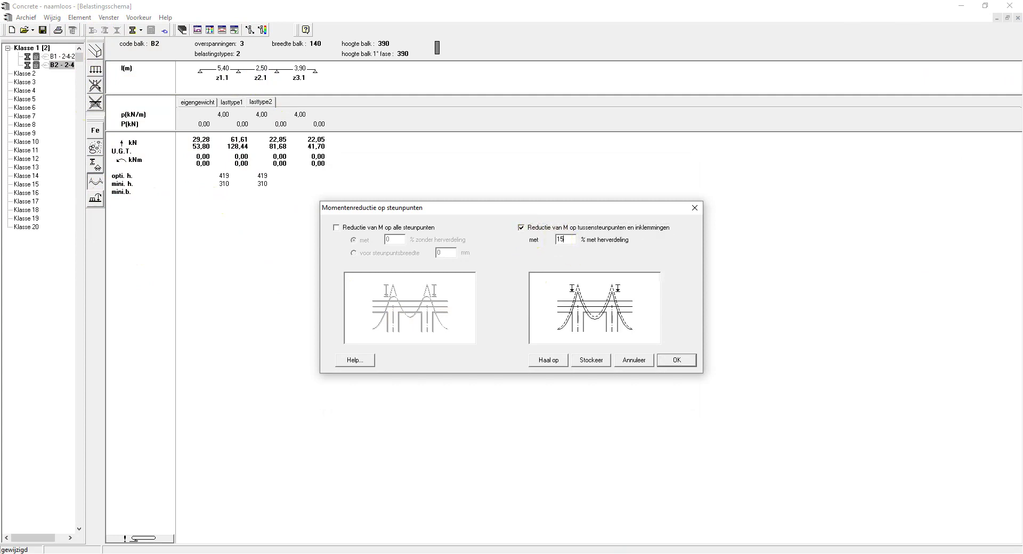
pyautogui.click(676, 361)
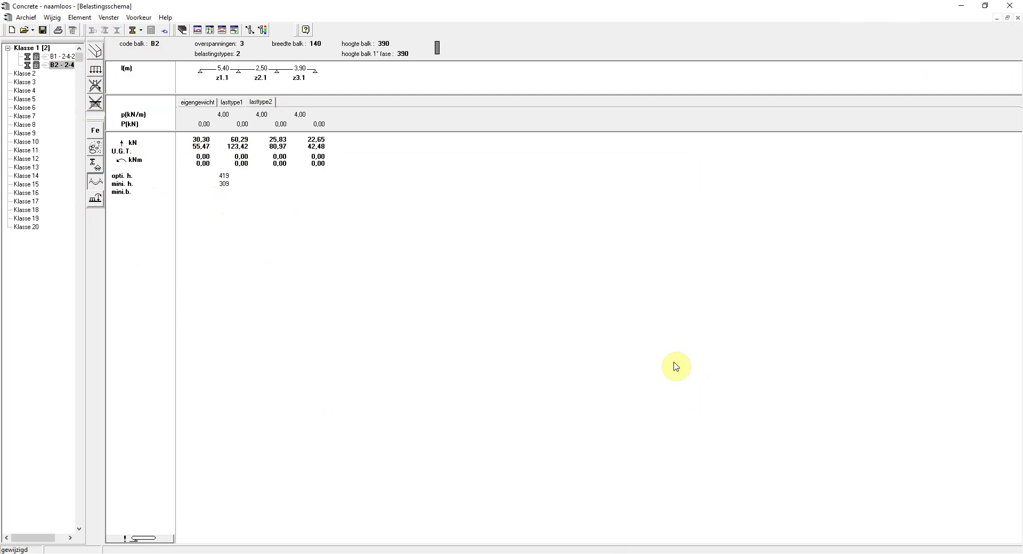
# Review the load type coefficients and combination factors and close them without changes.
pyautogui.click(96, 200)
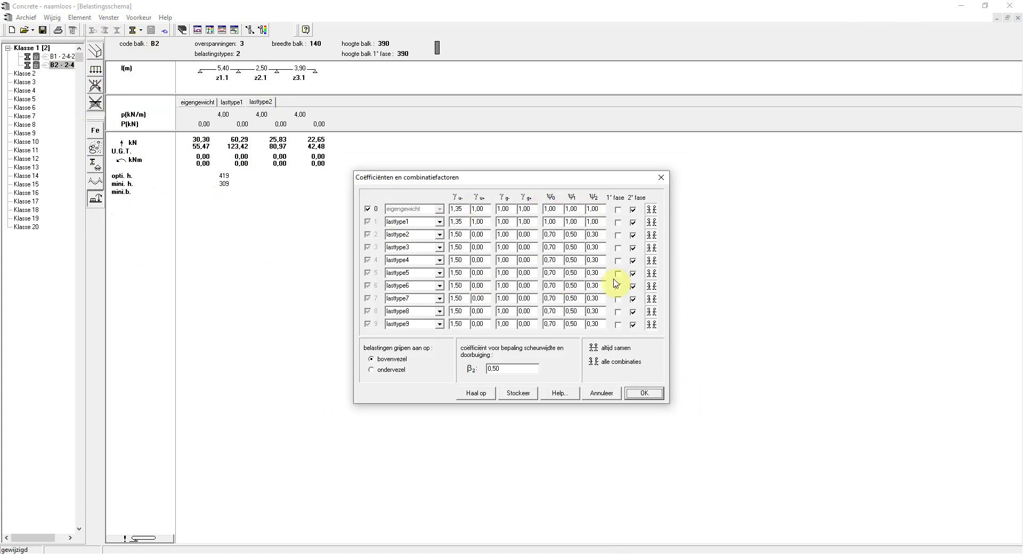
pyautogui.click(616, 397)
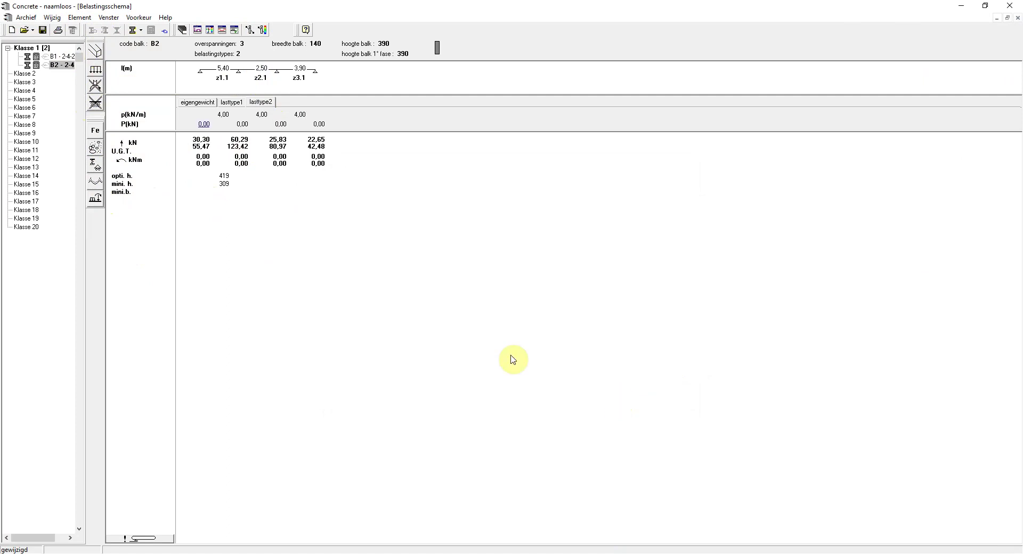
# Set zone z3.1 of beam B2 to a height of 320 mm with its top face stepped down 70 mm from the previous zone.
pyautogui.click(300, 113)
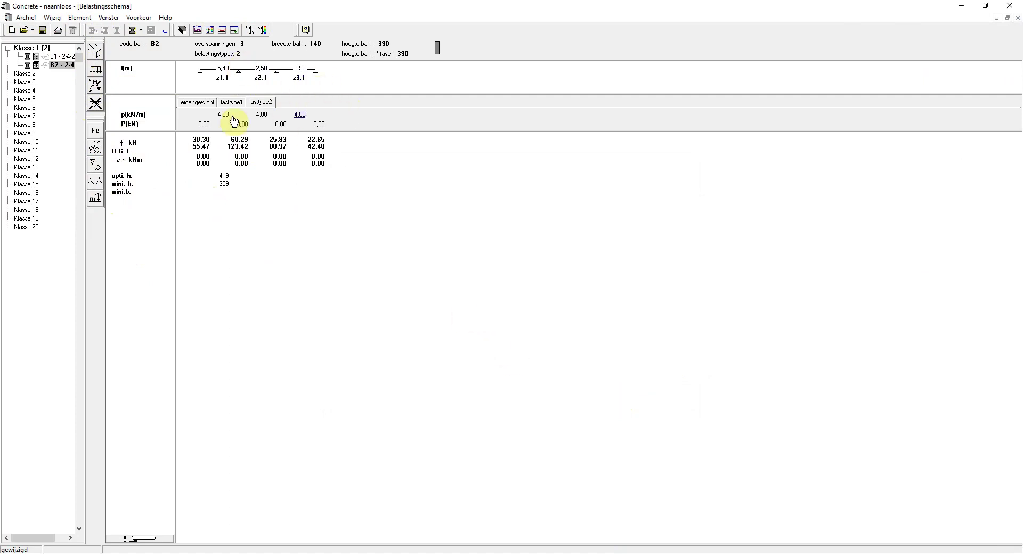
pyautogui.click(96, 53)
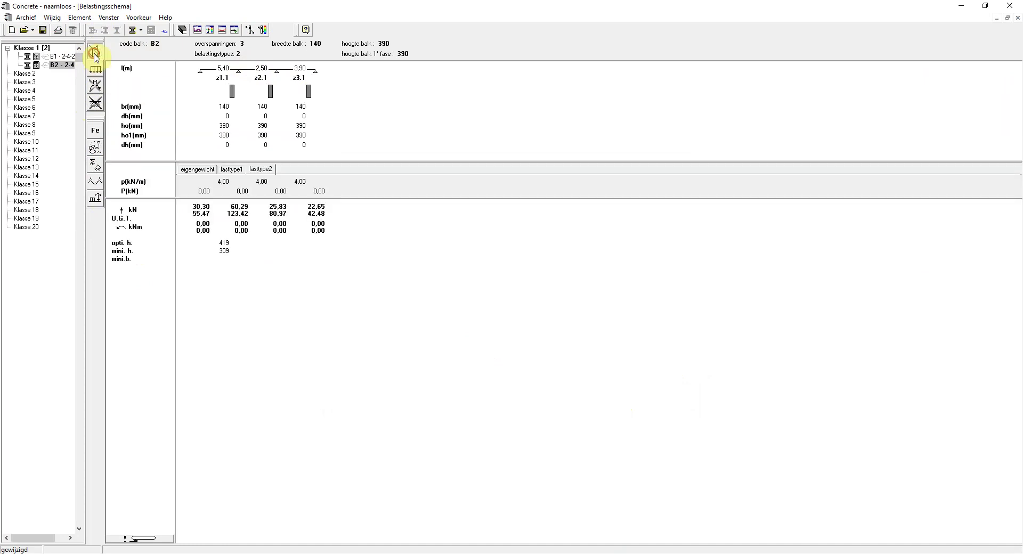
pyautogui.click(302, 127)
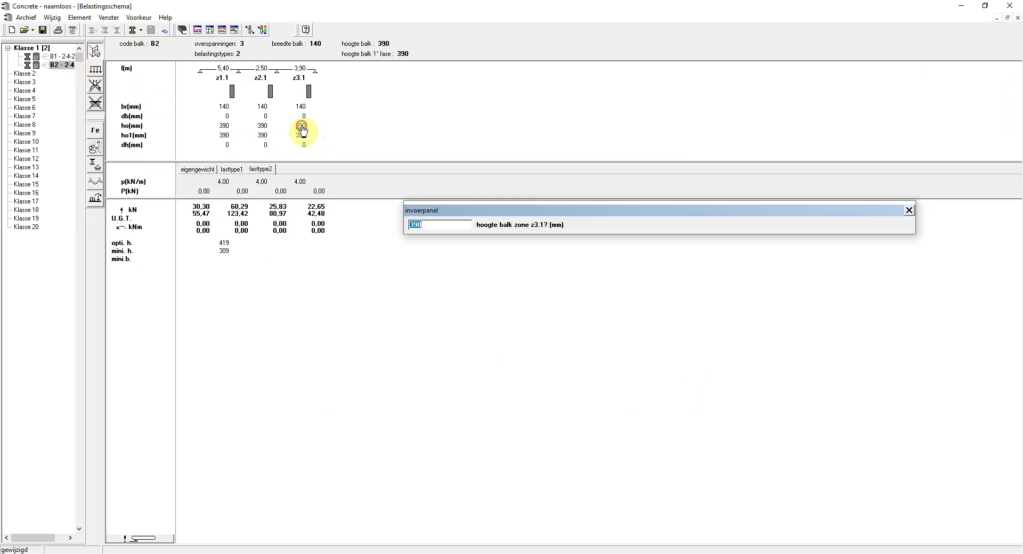
pyautogui.write('320')
pyautogui.press('Return')
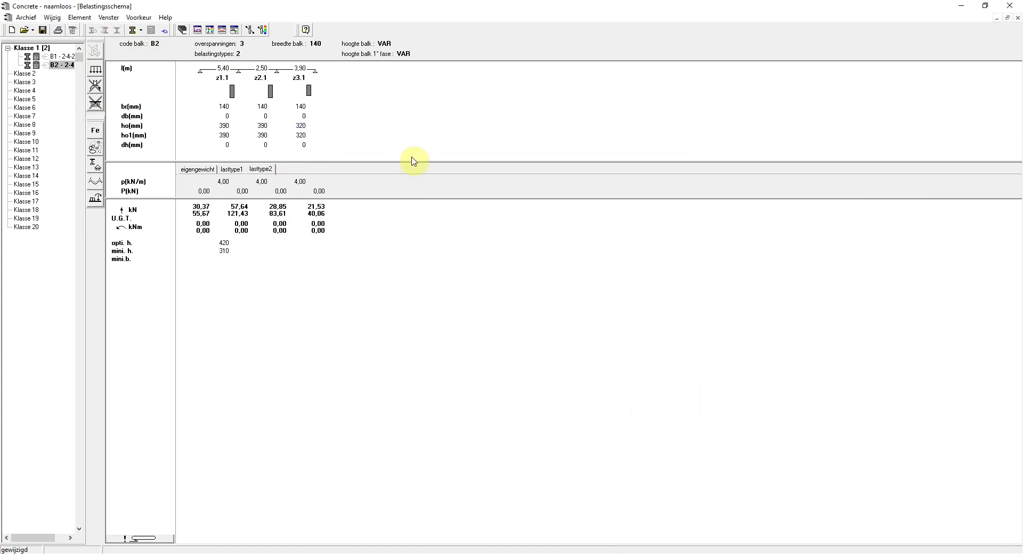
pyautogui.click(304, 147)
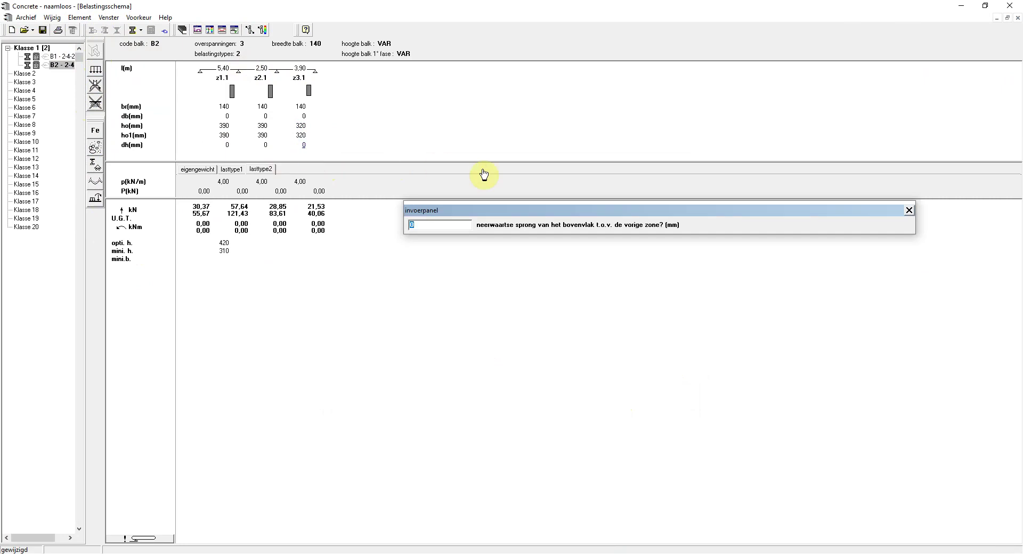
pyautogui.write('70')
pyautogui.press('Return')
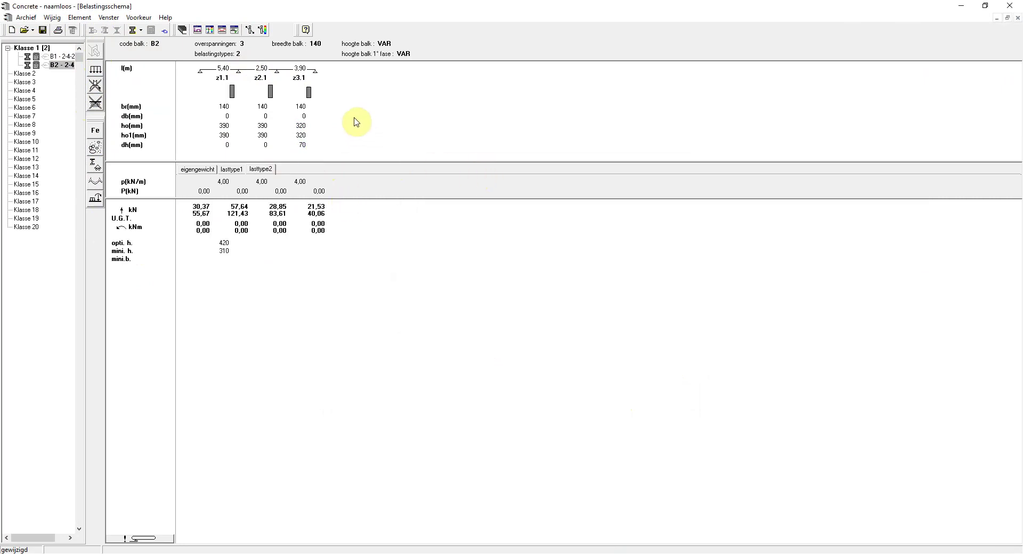
# Review beam B2's result graphs, return to the load scheme, and check the calculation preferences without changing them.
pyautogui.click(209, 31)
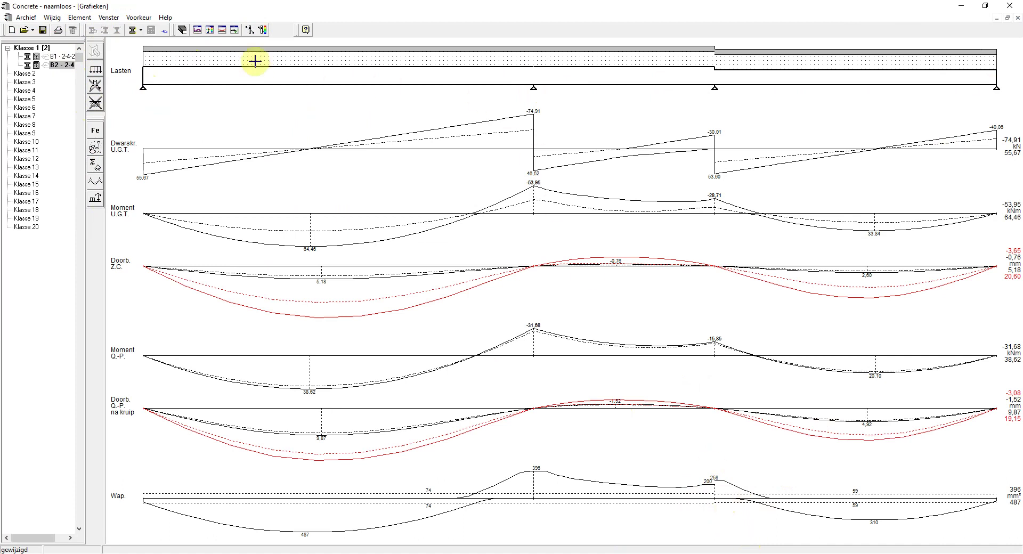
pyautogui.click(197, 29)
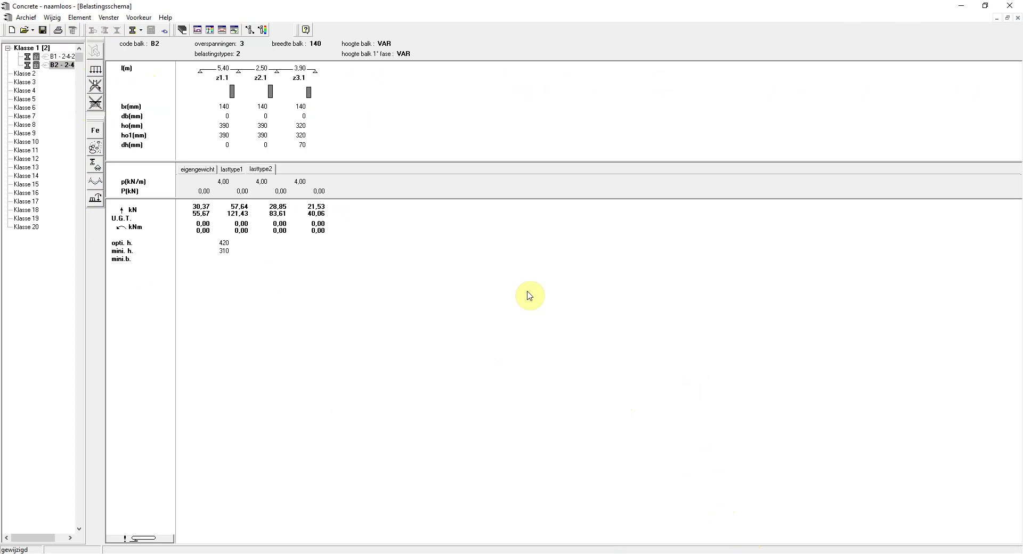
pyautogui.click(138, 18)
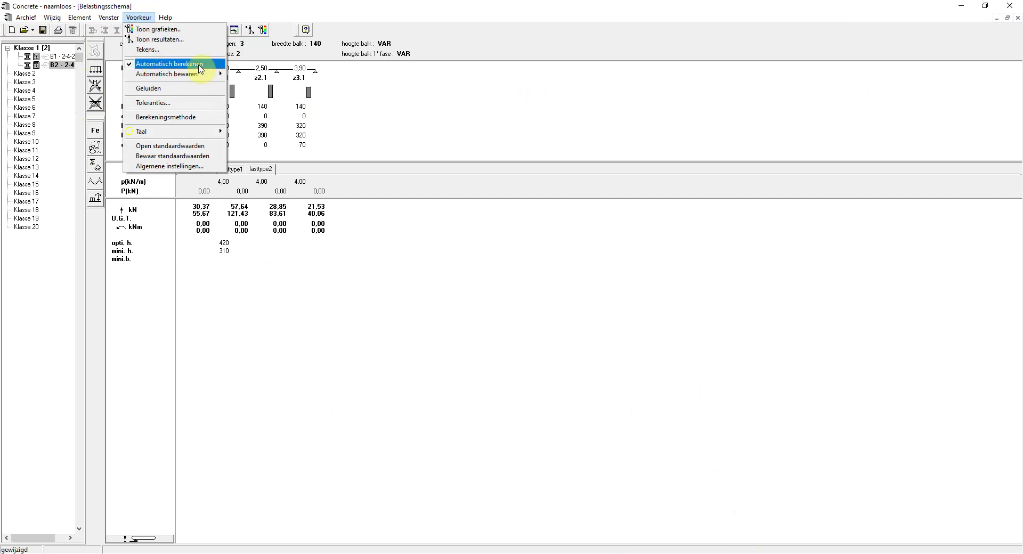
pyautogui.click(461, 139)
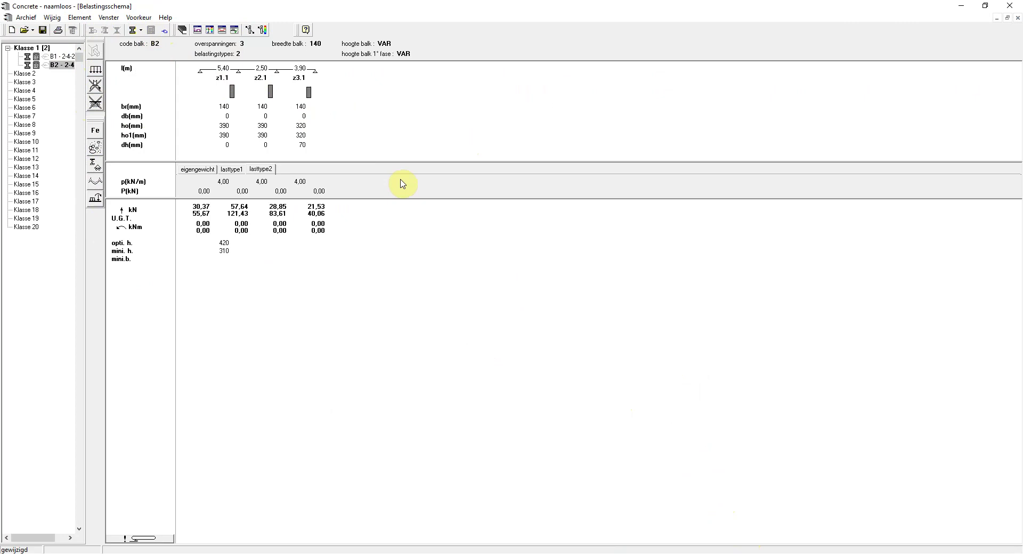
# Review the print options and accept them with title page, load scheme, reinforcement sketch and graphs included.
pyautogui.click(33, 22)
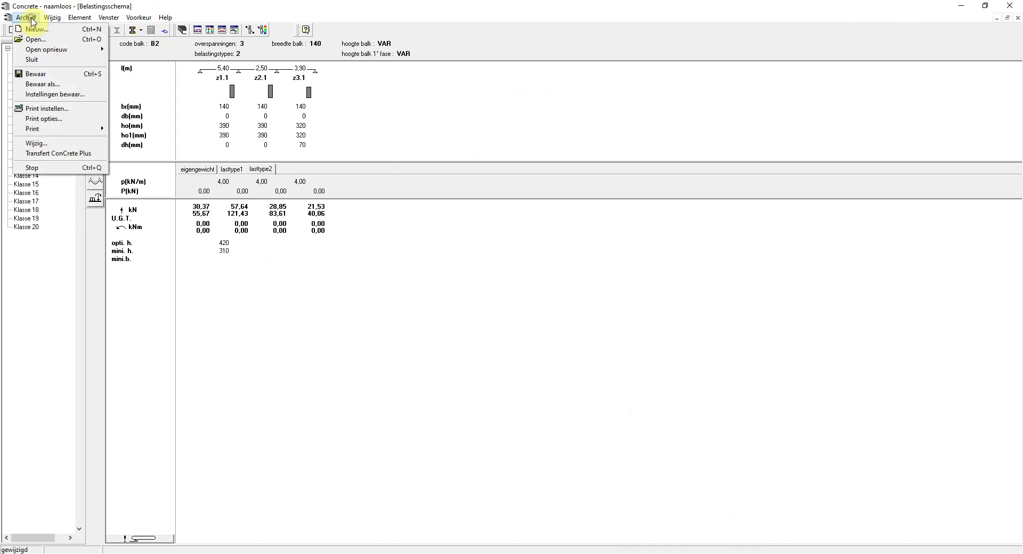
pyautogui.click(67, 124)
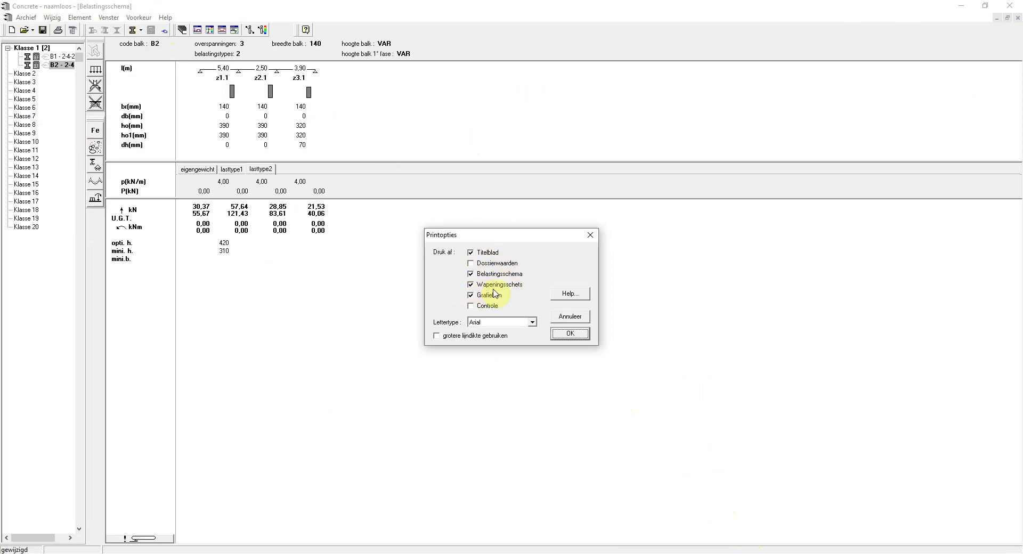
pyautogui.click(574, 335)
# Print the current beam element with CutePDF Writer and save the report as B2.pdf.
pyautogui.click(27, 18)
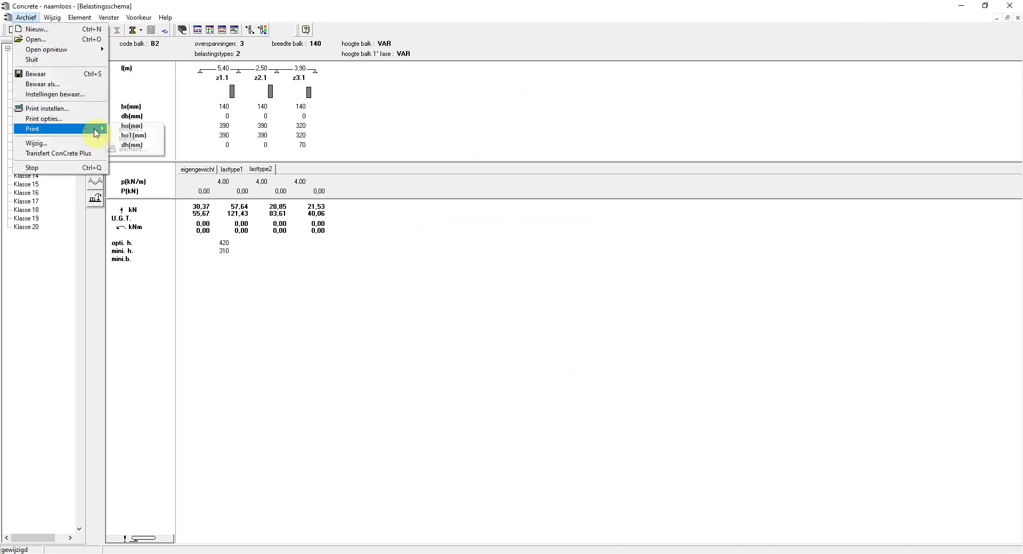
pyautogui.moveTo(83, 132)
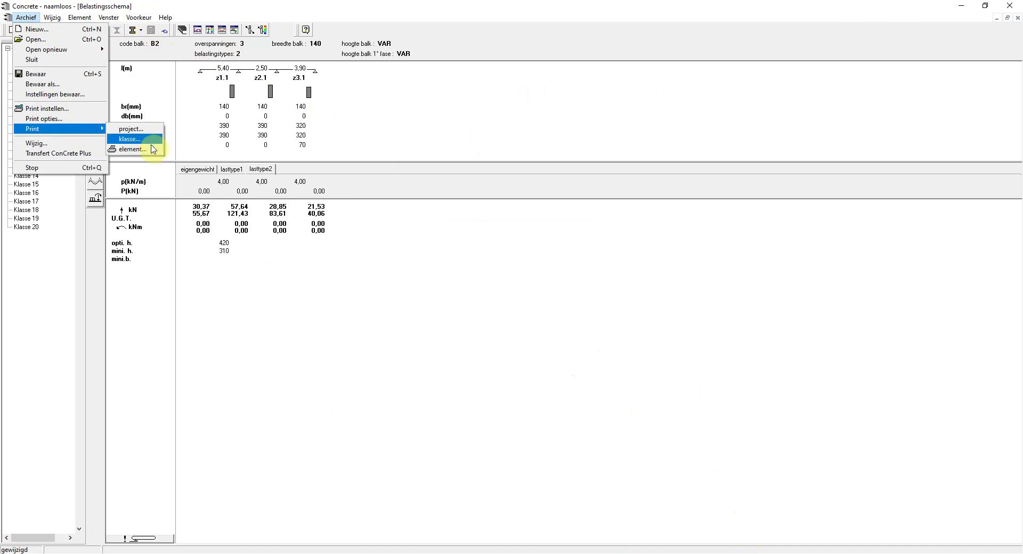
pyautogui.click(143, 150)
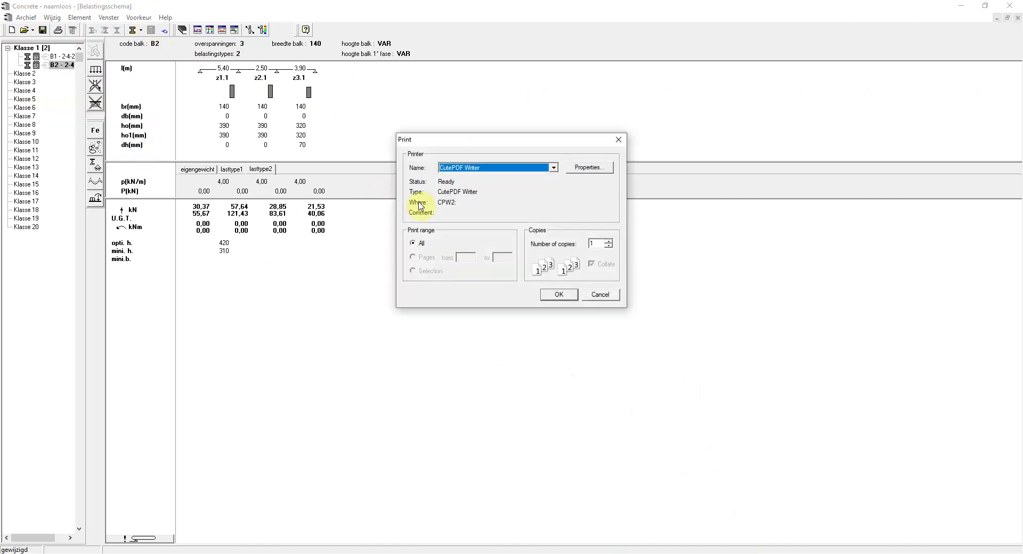
pyautogui.click(559, 294)
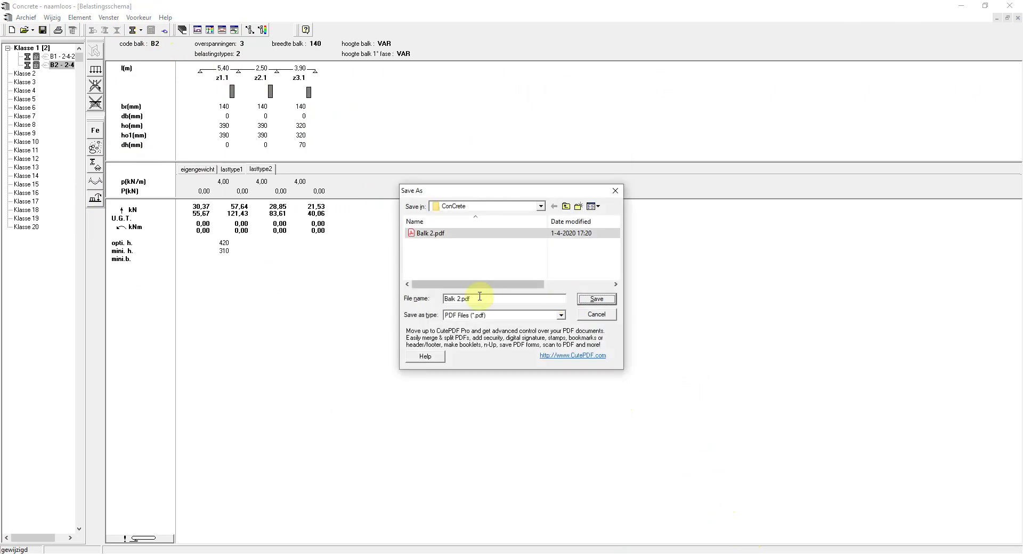
pyautogui.write('B2')
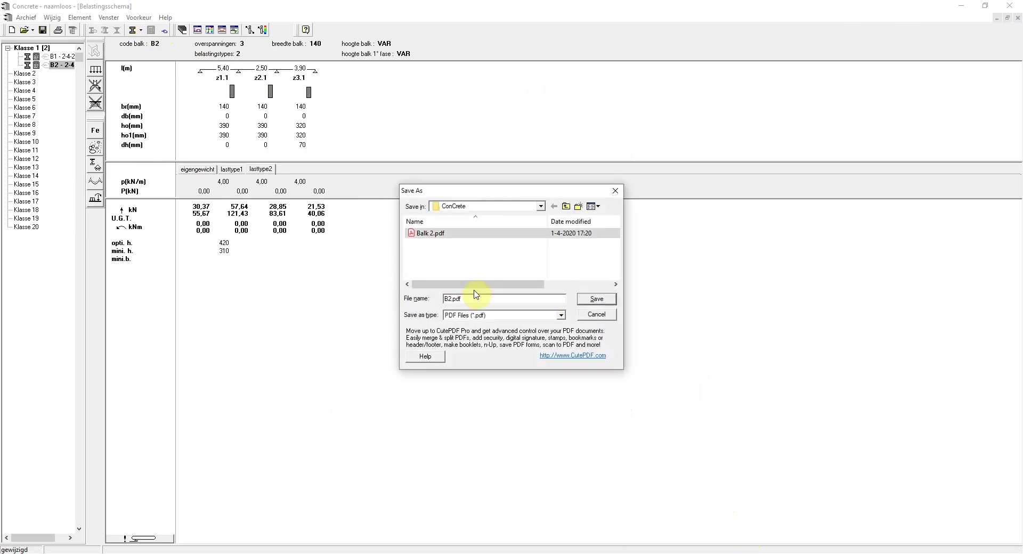
pyautogui.click(605, 301)
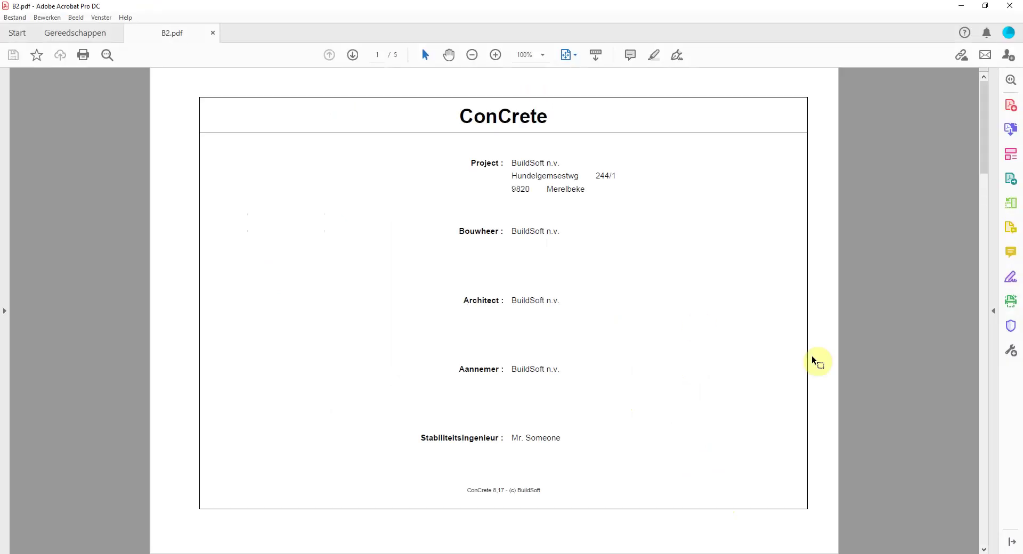
# Read through the B2.pdf report from title page to graphs and switch back to Concrete.
pyautogui.scroll(-3, 813, 361)
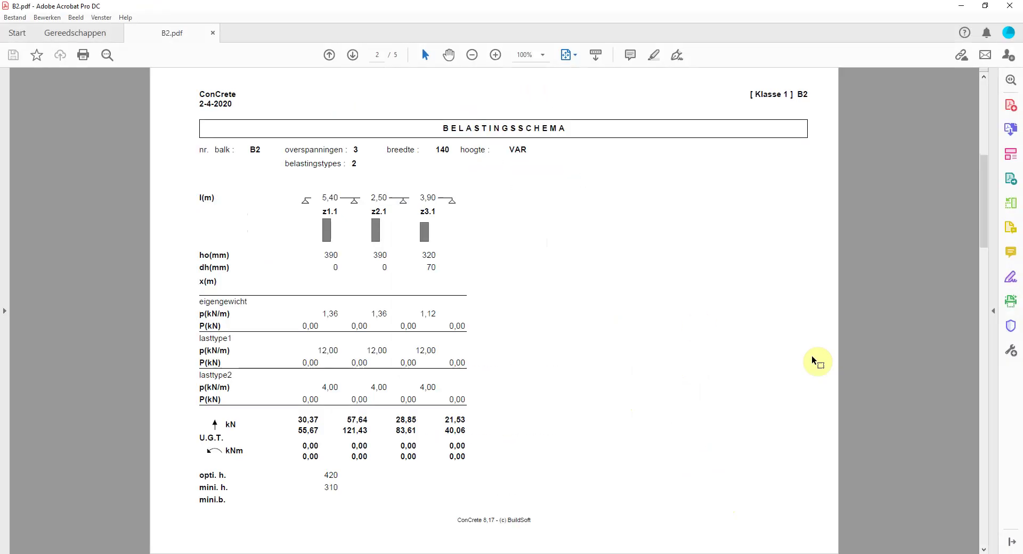
pyautogui.scroll(-3, 813, 361)
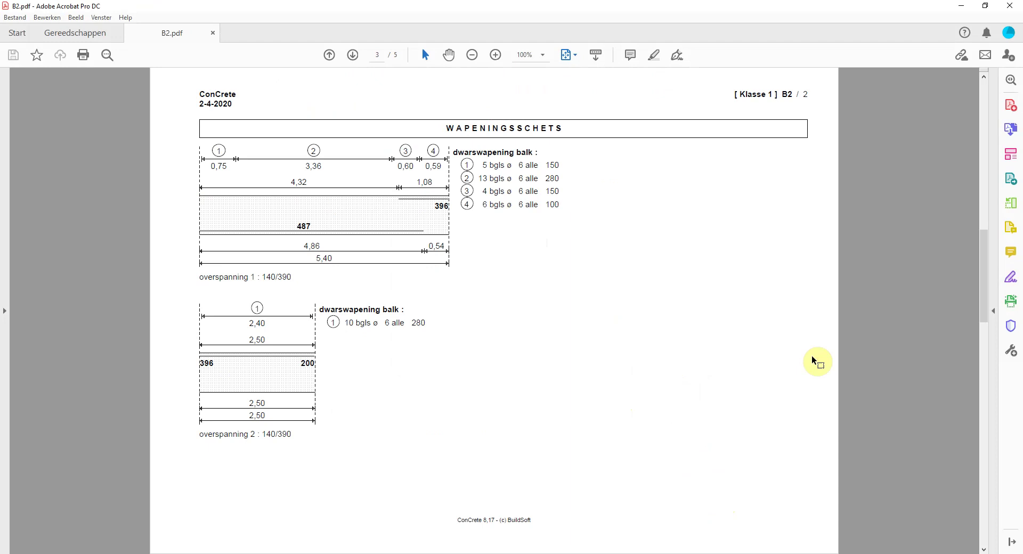
pyautogui.scroll(-3, 813, 360)
pyautogui.scroll(-3, 812, 358)
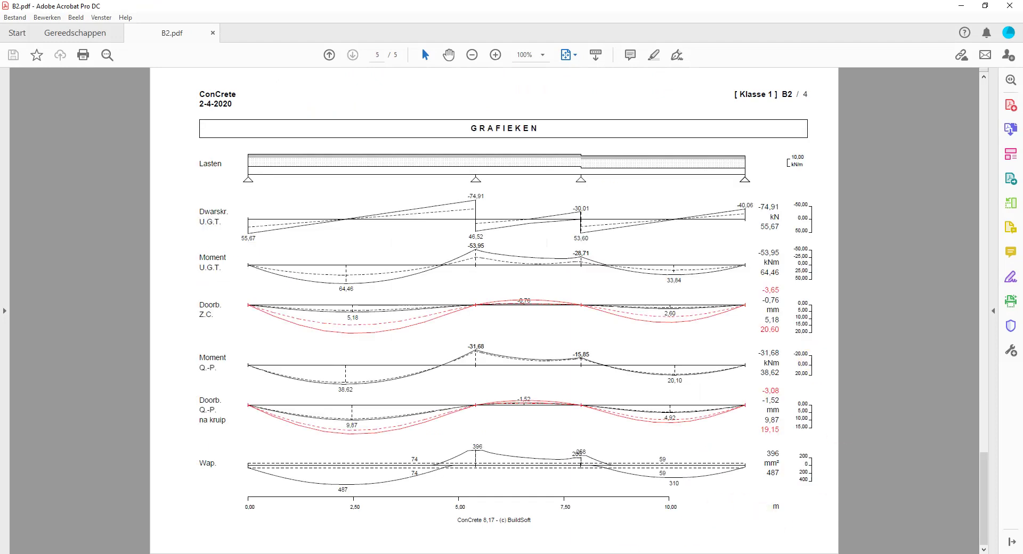
pyautogui.click(589, 524)
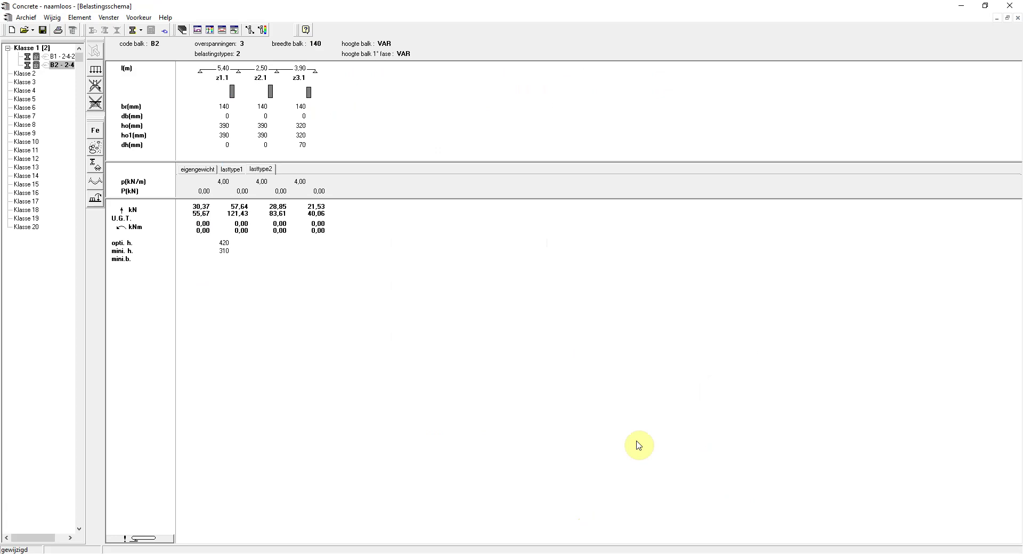
pyautogui.click(638, 445)
# Add a plate element with code P1, 2 spans, a thickness of 240 mm and 2 load types.
pyautogui.click(55, 57)
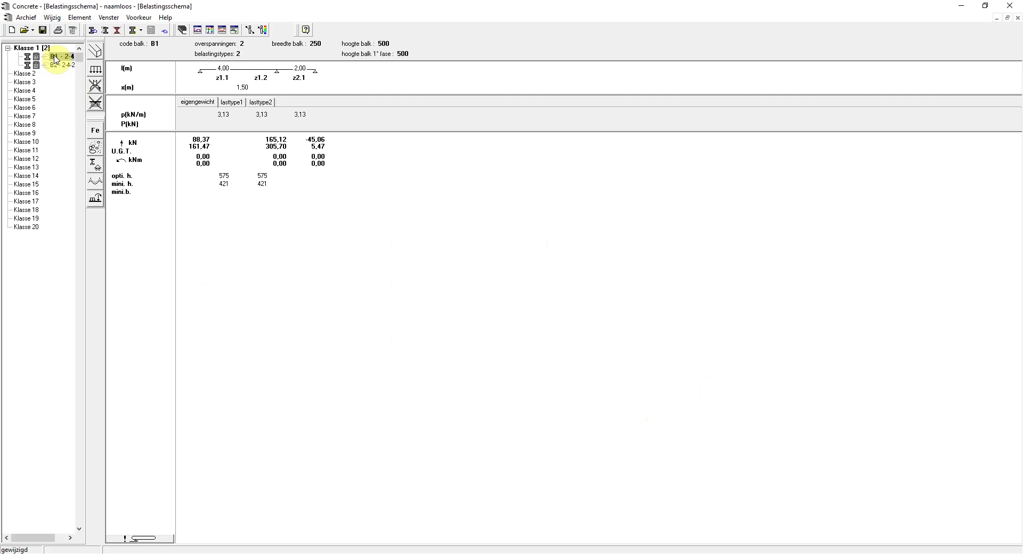
pyautogui.click(140, 30)
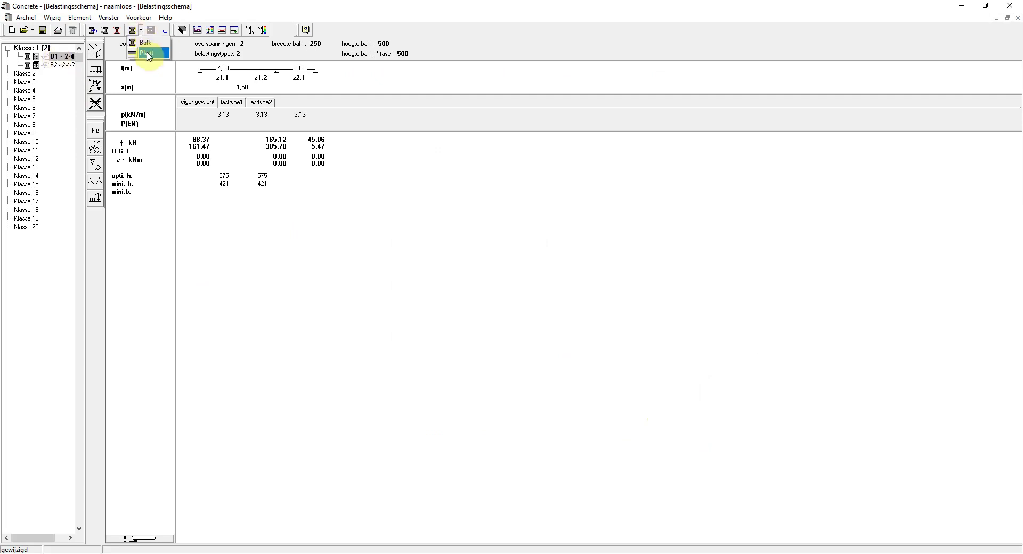
pyautogui.click(148, 54)
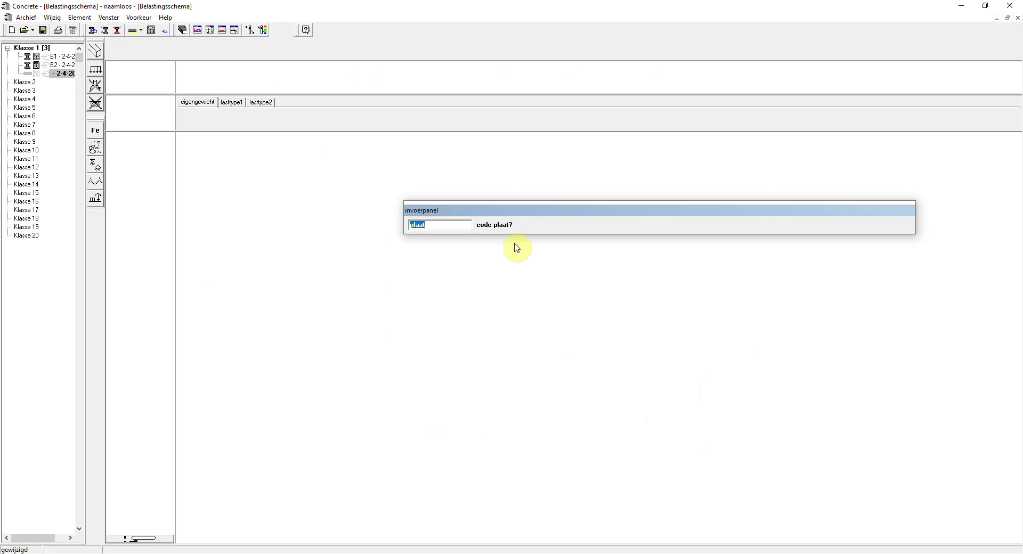
pyautogui.write('P1')
pyautogui.press('Return')
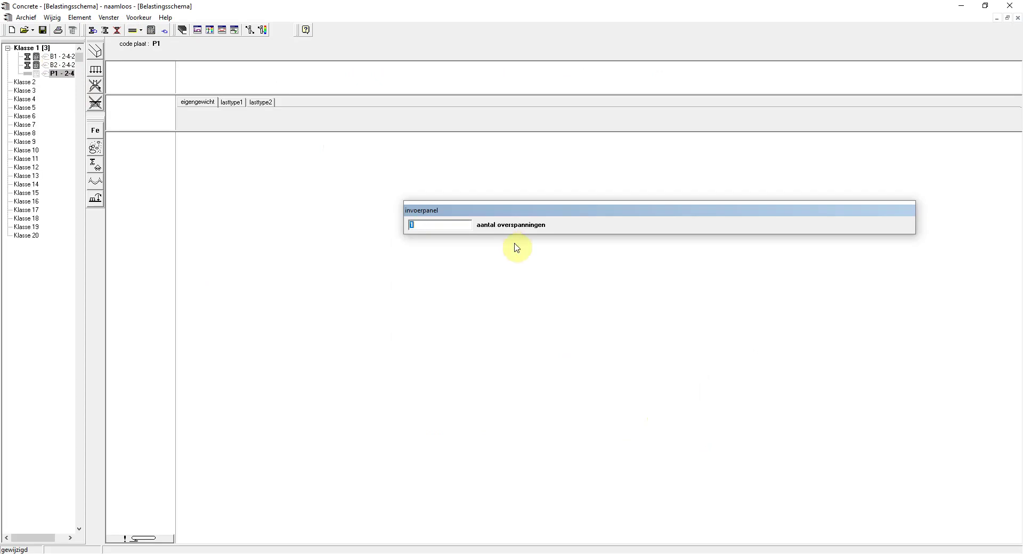
pyautogui.write('2')
pyautogui.press('Return')
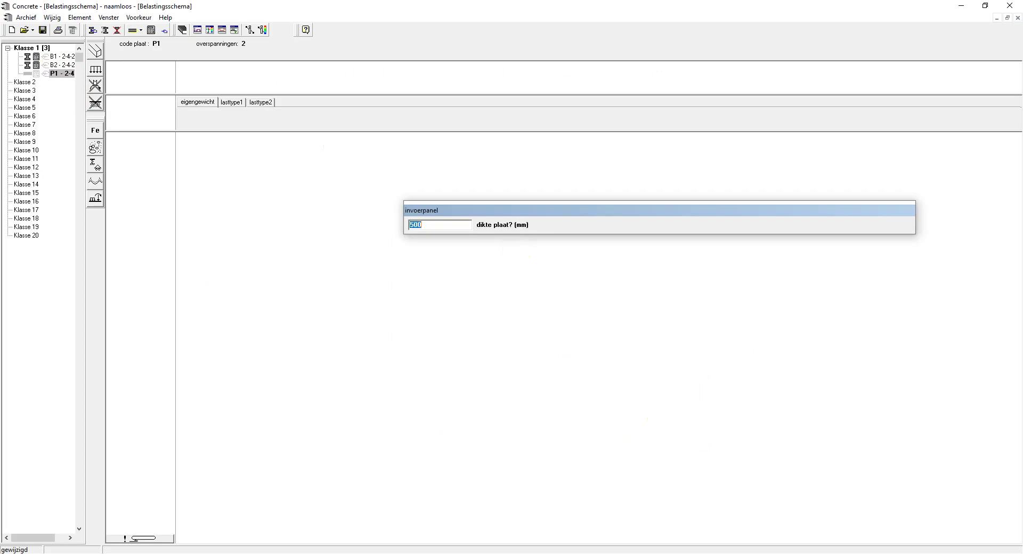
pyautogui.write('240')
pyautogui.press('Return')
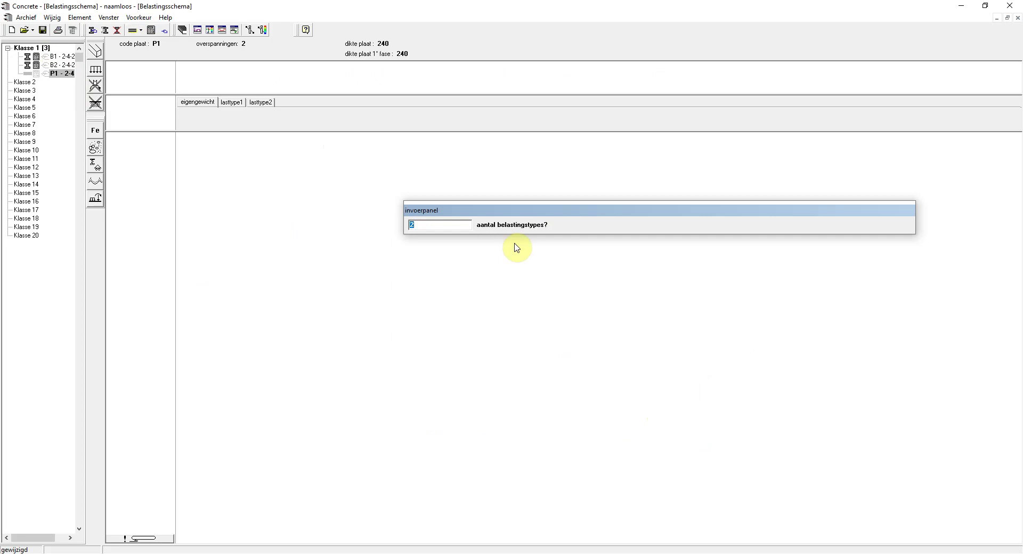
pyautogui.press('Return')
# Define plate P1's spans as 4,5 m and 7,3 m with a distributed lasttype1 load of 3,5 kN/m².
pyautogui.write('4,5')
pyautogui.press('Return')
pyautogui.press('Return')
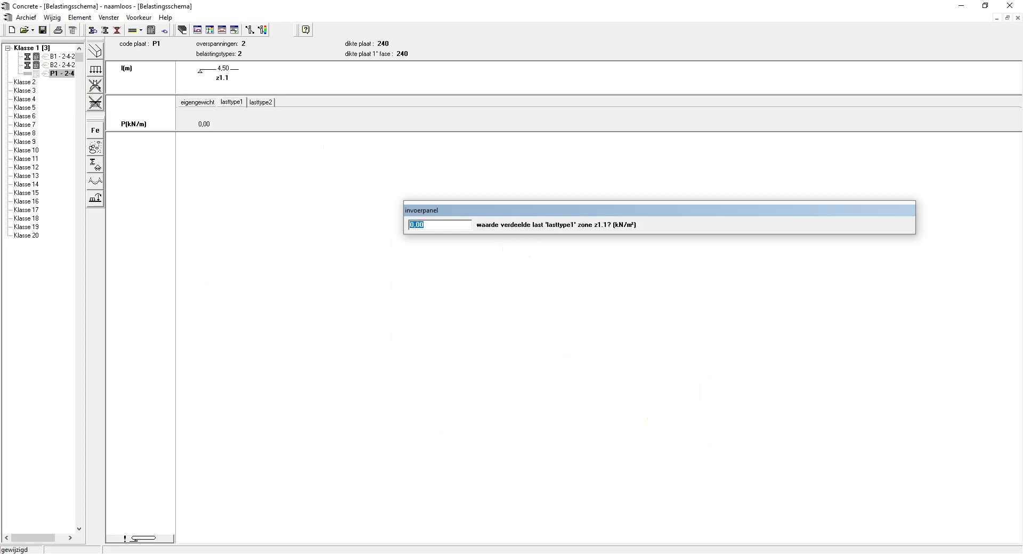
pyautogui.write('3,5')
pyautogui.press('Return')
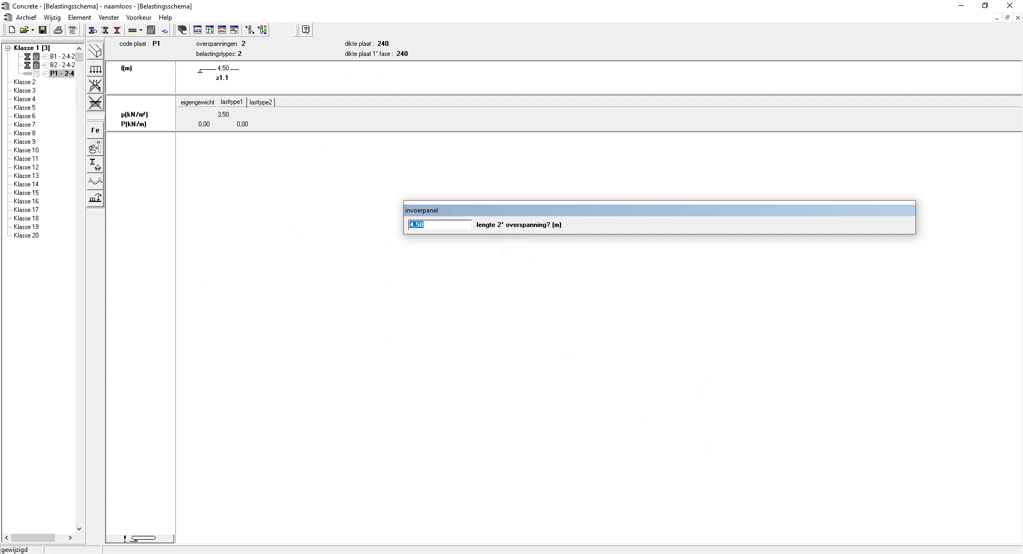
pyautogui.write('7.3')
pyautogui.press('Return')
pyautogui.press('Return')
pyautogui.press('Return')
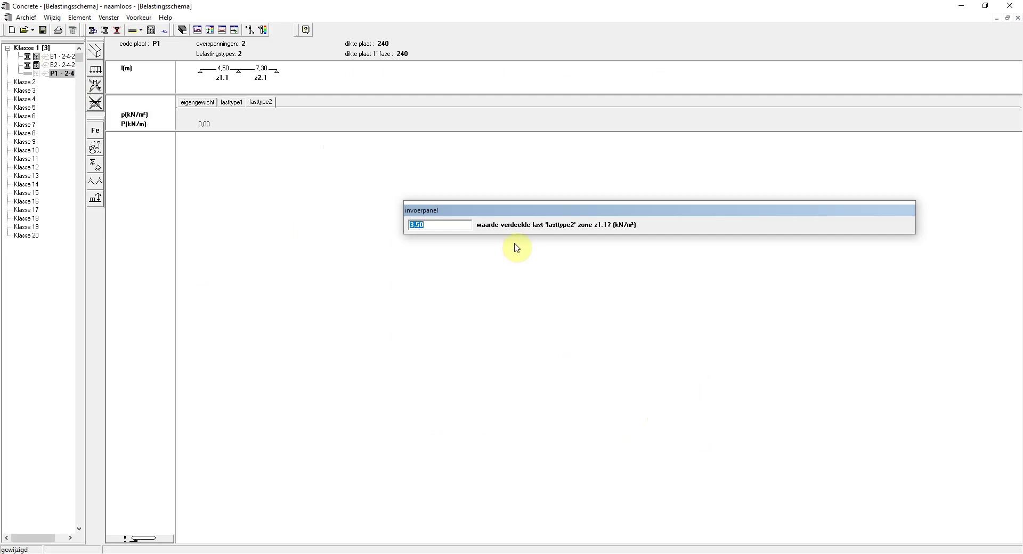
# Set the distributed lasttype2 load to 2 kN/m² on both spans of plate P1.
pyautogui.write('2')
pyautogui.press('Return')
pyautogui.write('2')
pyautogui.press('Return')
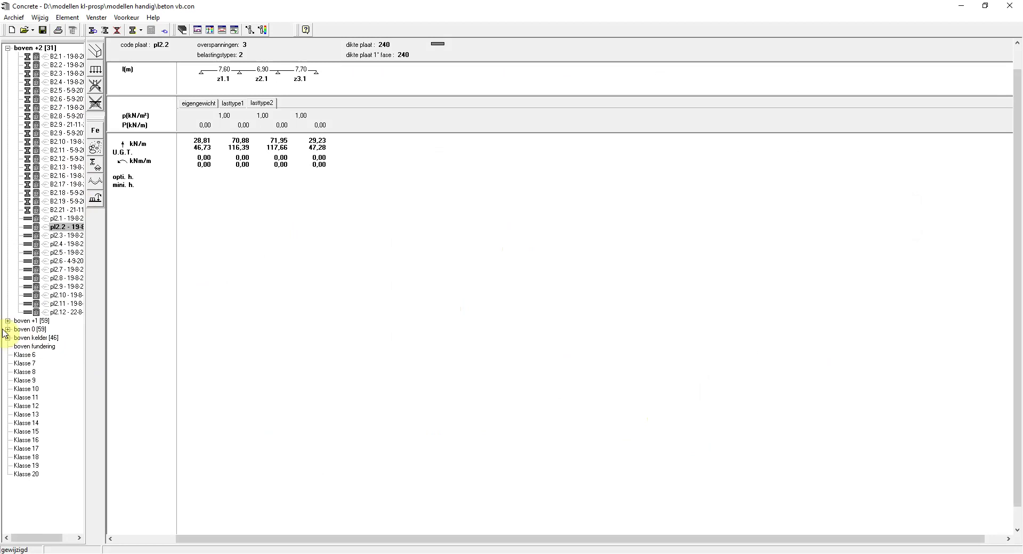
# Return to the unnamed project (naamloos) and rename element class Klasse 1 as Verdieping +1 in its class list.
pyautogui.moveTo(577, 549)
pyautogui.click(620, 513)
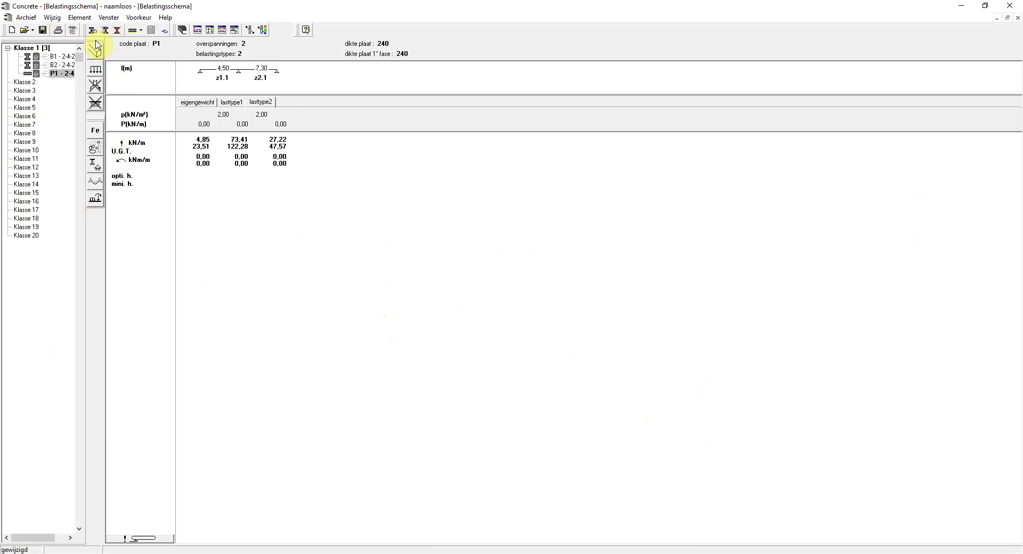
pyautogui.click(53, 17)
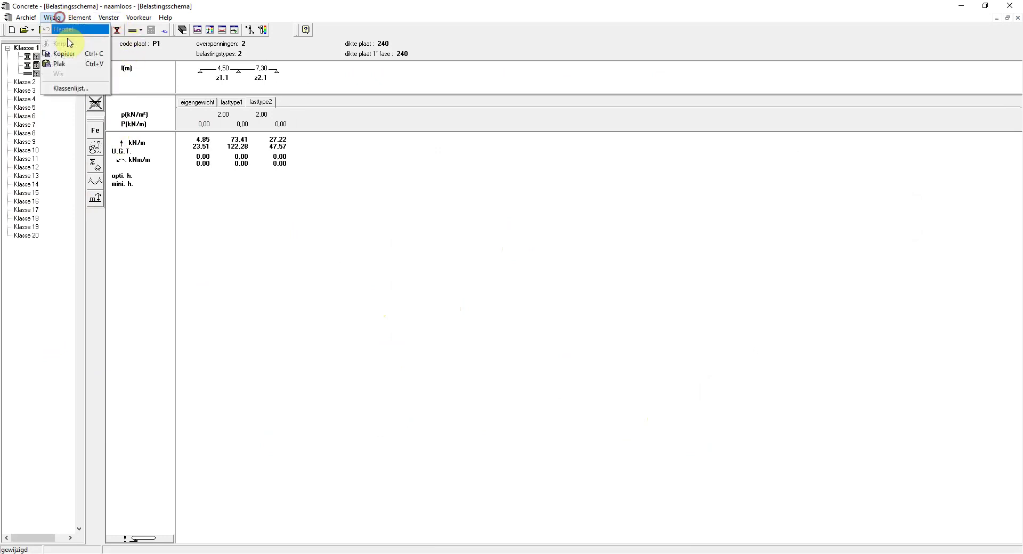
pyautogui.click(69, 88)
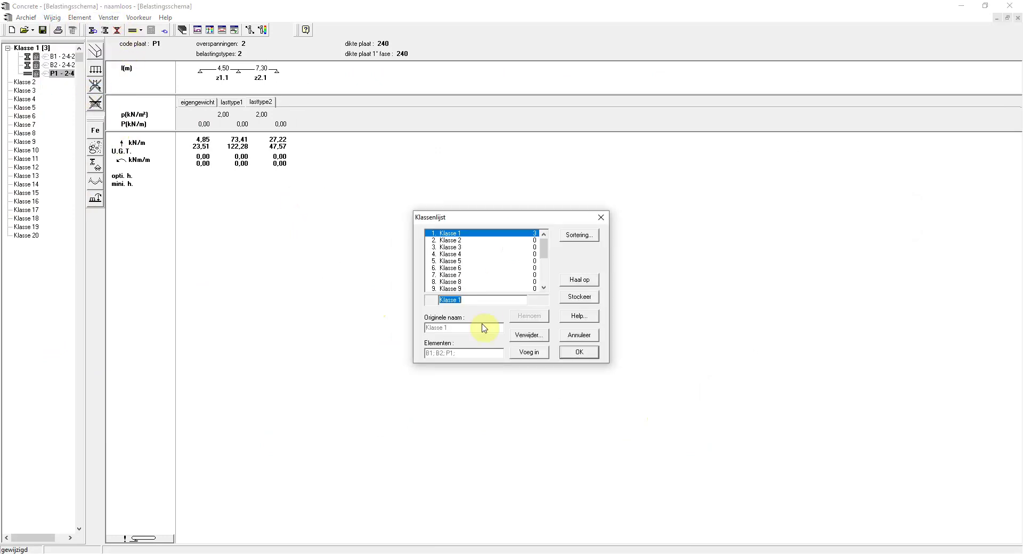
pyautogui.write('Verd')
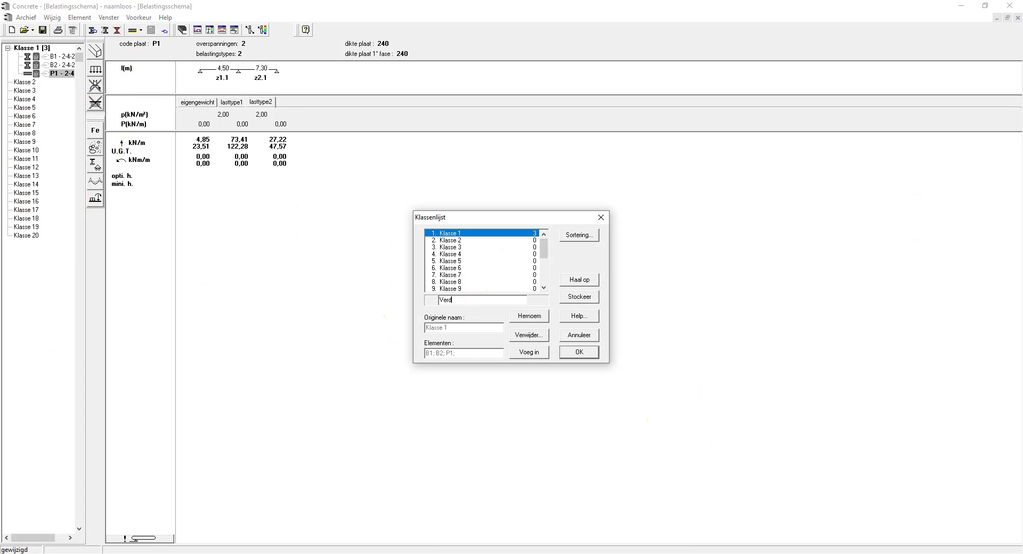
pyautogui.write('ieping +1')
pyautogui.click(528, 315)
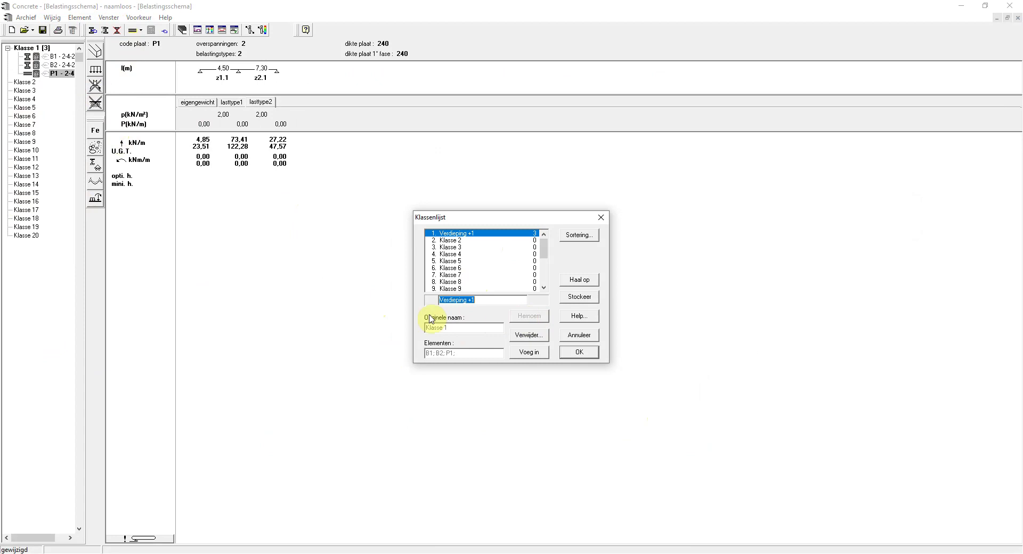
# Rename class Klasse 2 as Verdieping 0 and Klasse 3 as Verdieping -1, and apply the class list.
pyautogui.click(452, 240)
pyautogui.click(464, 300)
pyautogui.write('Verdieping 0')
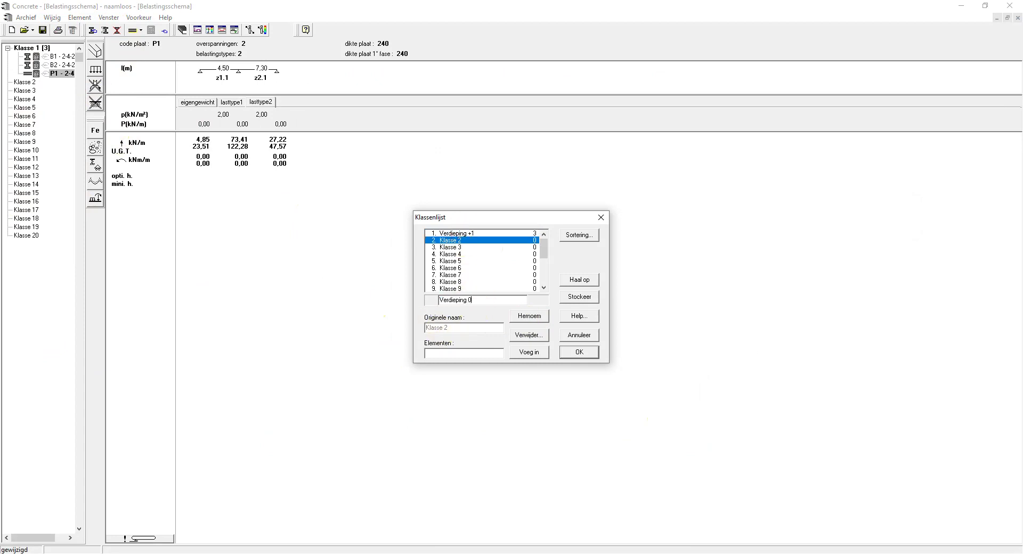
pyautogui.click(528, 316)
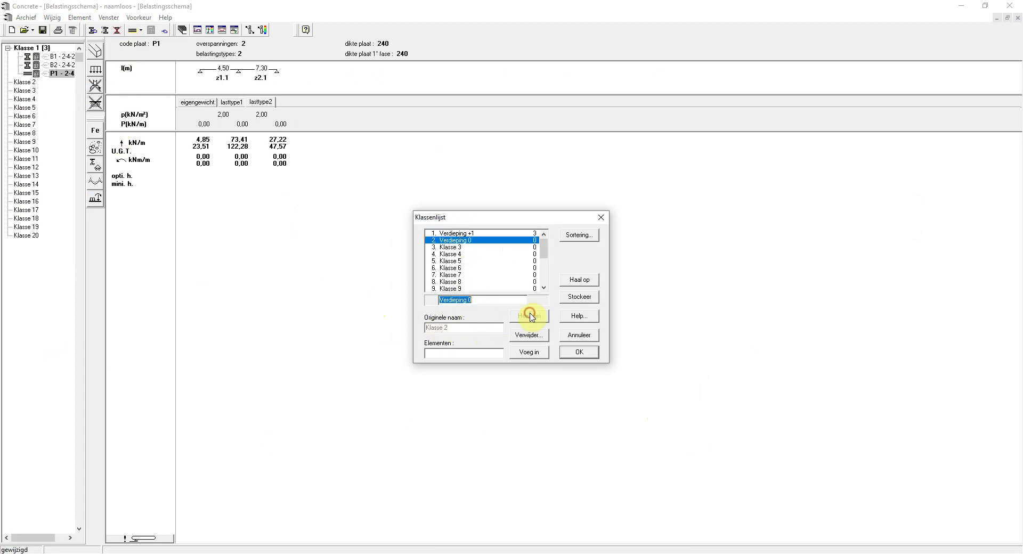
pyautogui.click(463, 247)
pyautogui.write('Verdieping ')
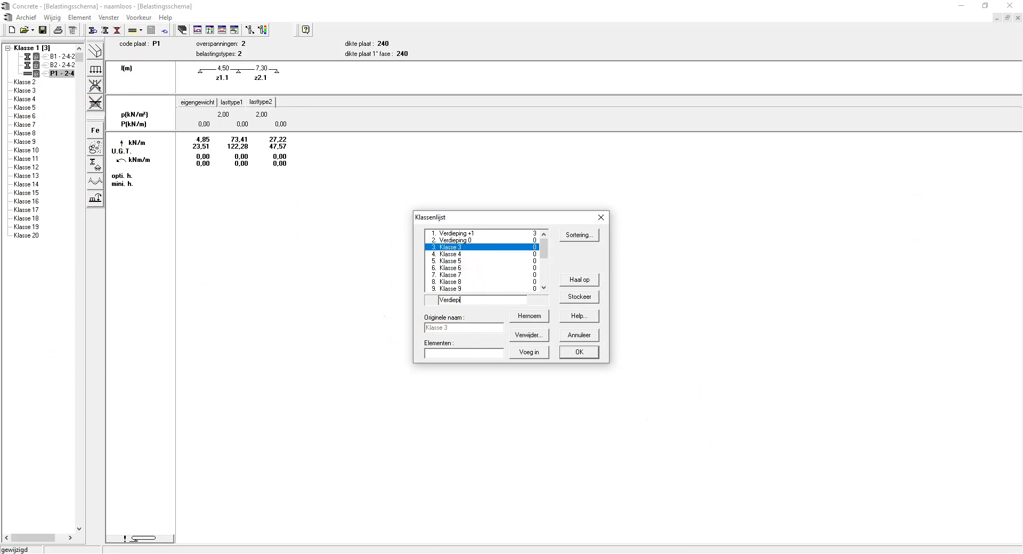
pyautogui.write('-1')
pyautogui.click(516, 319)
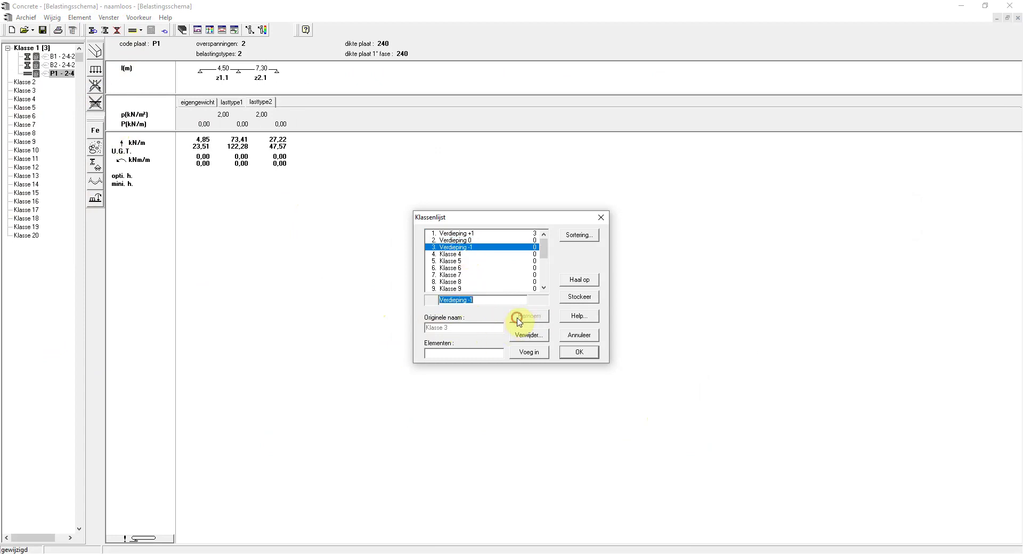
pyautogui.click(579, 352)
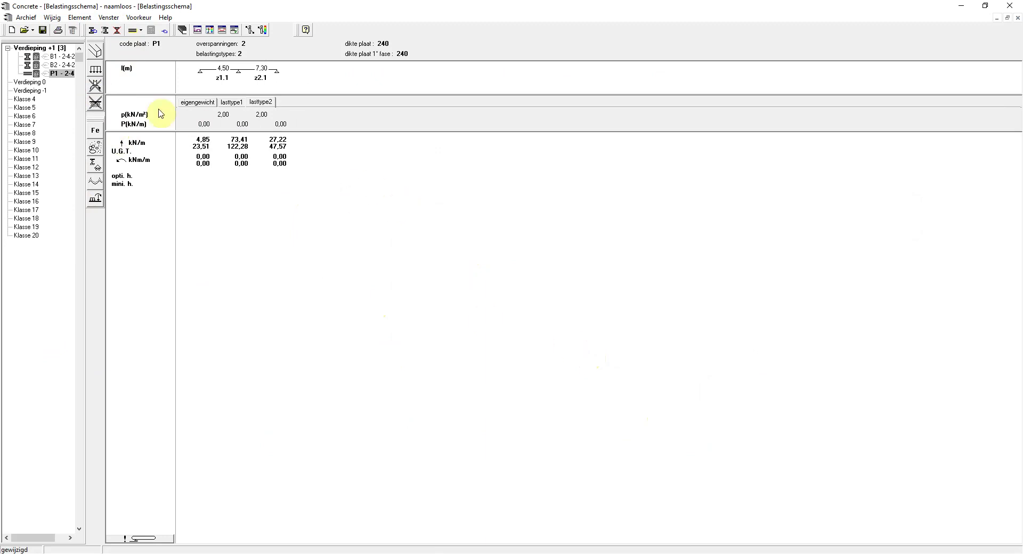
# Open beam B2 and move plate P1 from class Verdieping +1 to class Verdieping -1.
pyautogui.doubleClick(63, 65)
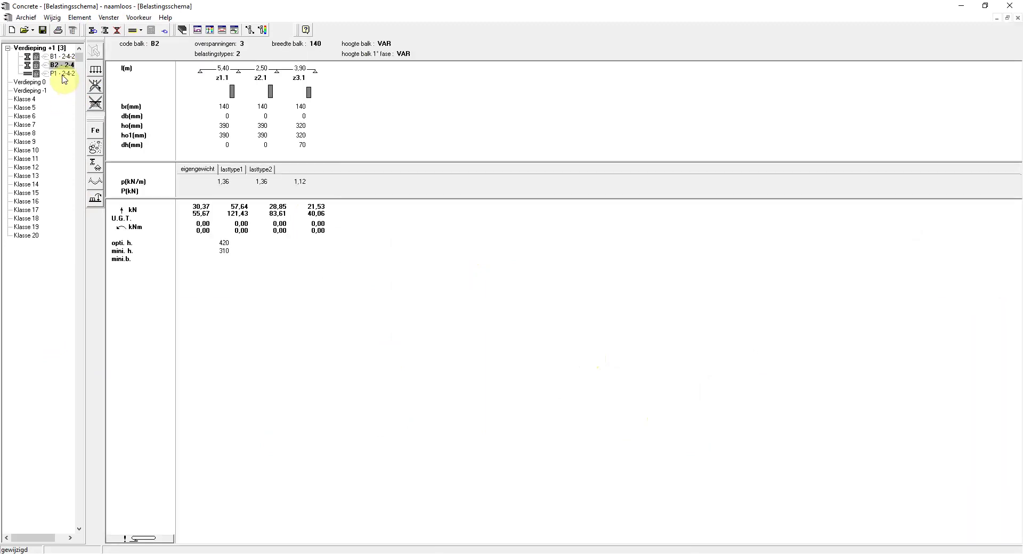
pyautogui.click(65, 82)
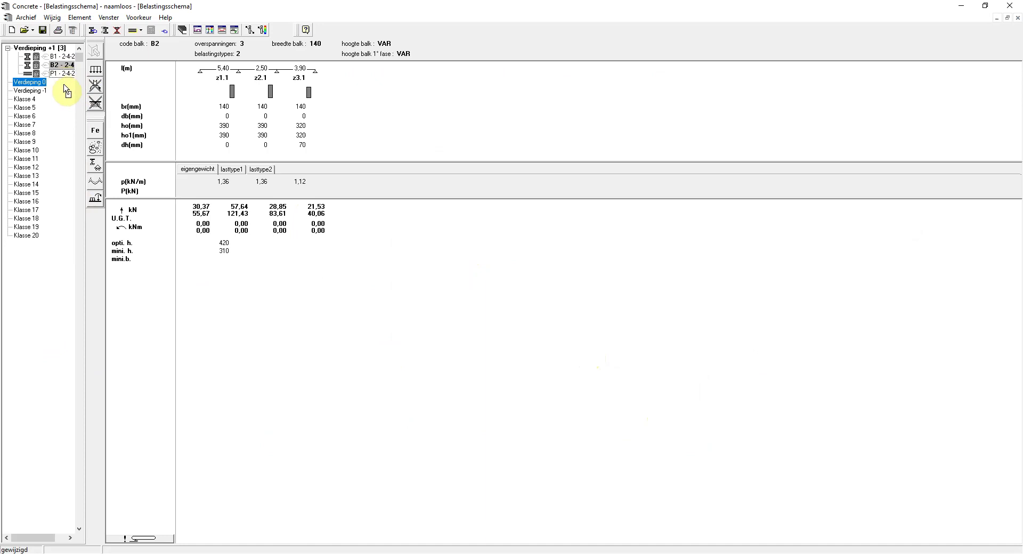
pyautogui.moveTo(67, 92); pyautogui.dragTo(65, 91)
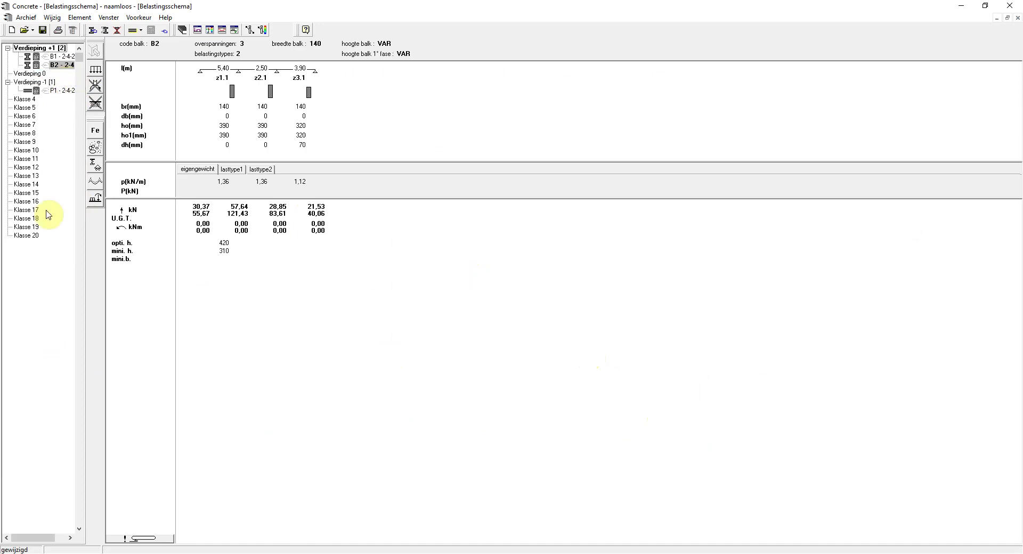